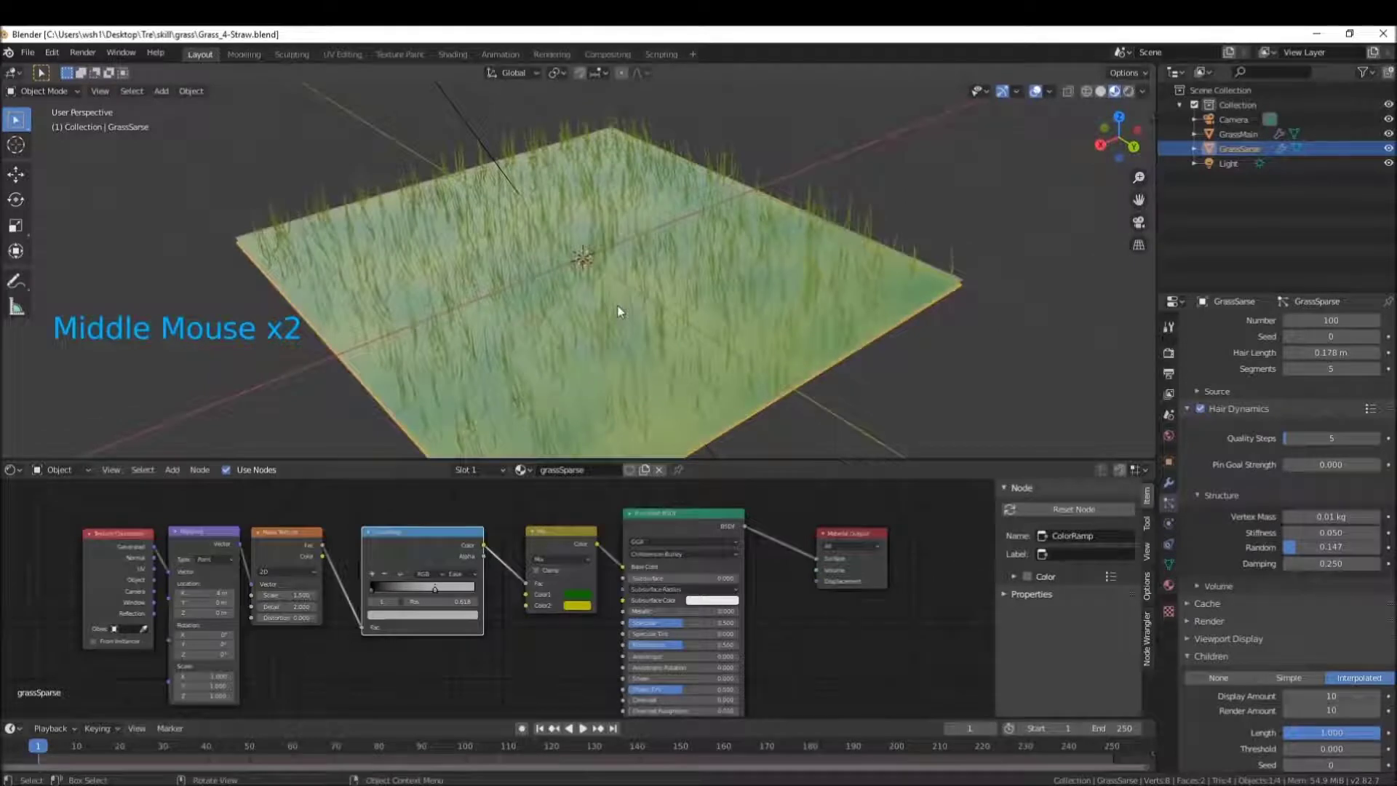
Add a Wind force field to the grass scene.
key("shift+a")
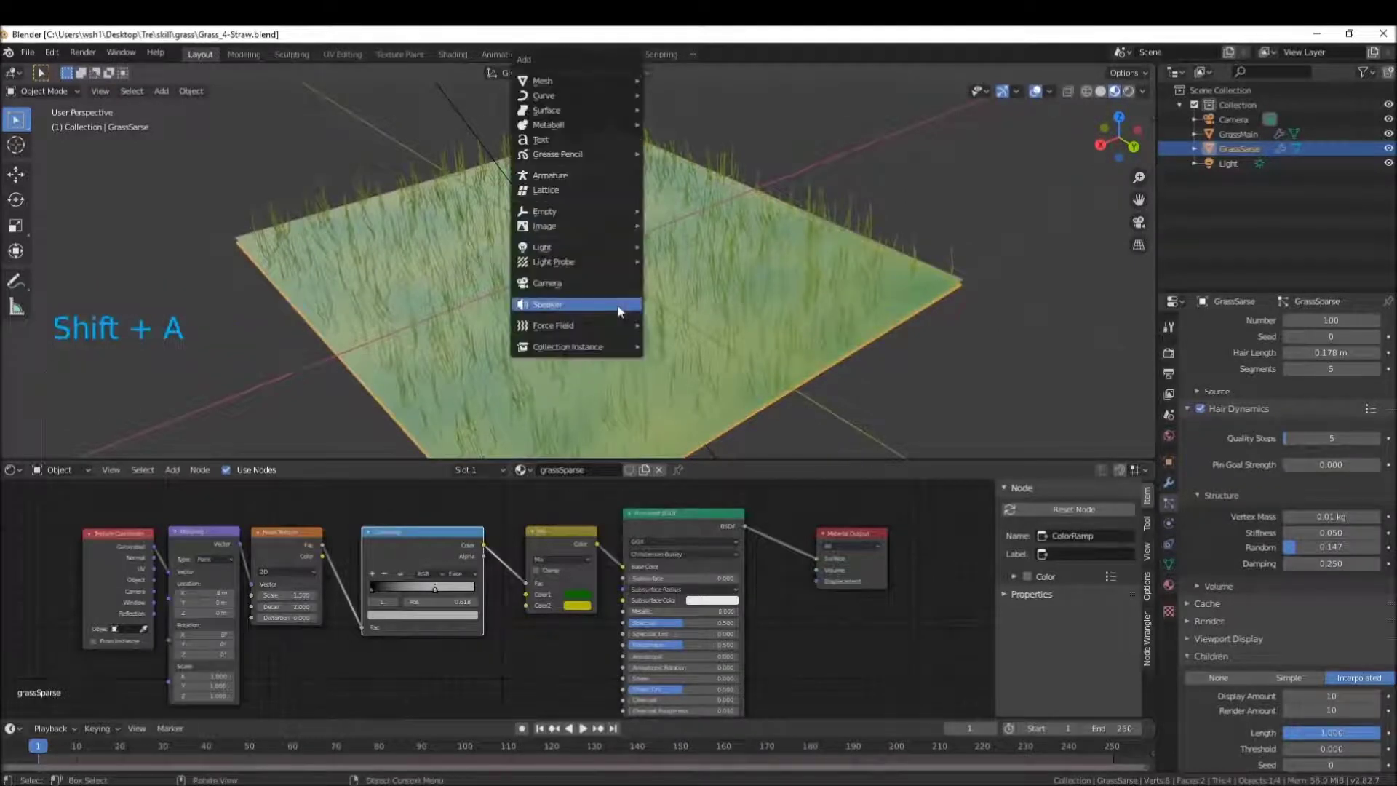
mouse_move(602, 325)
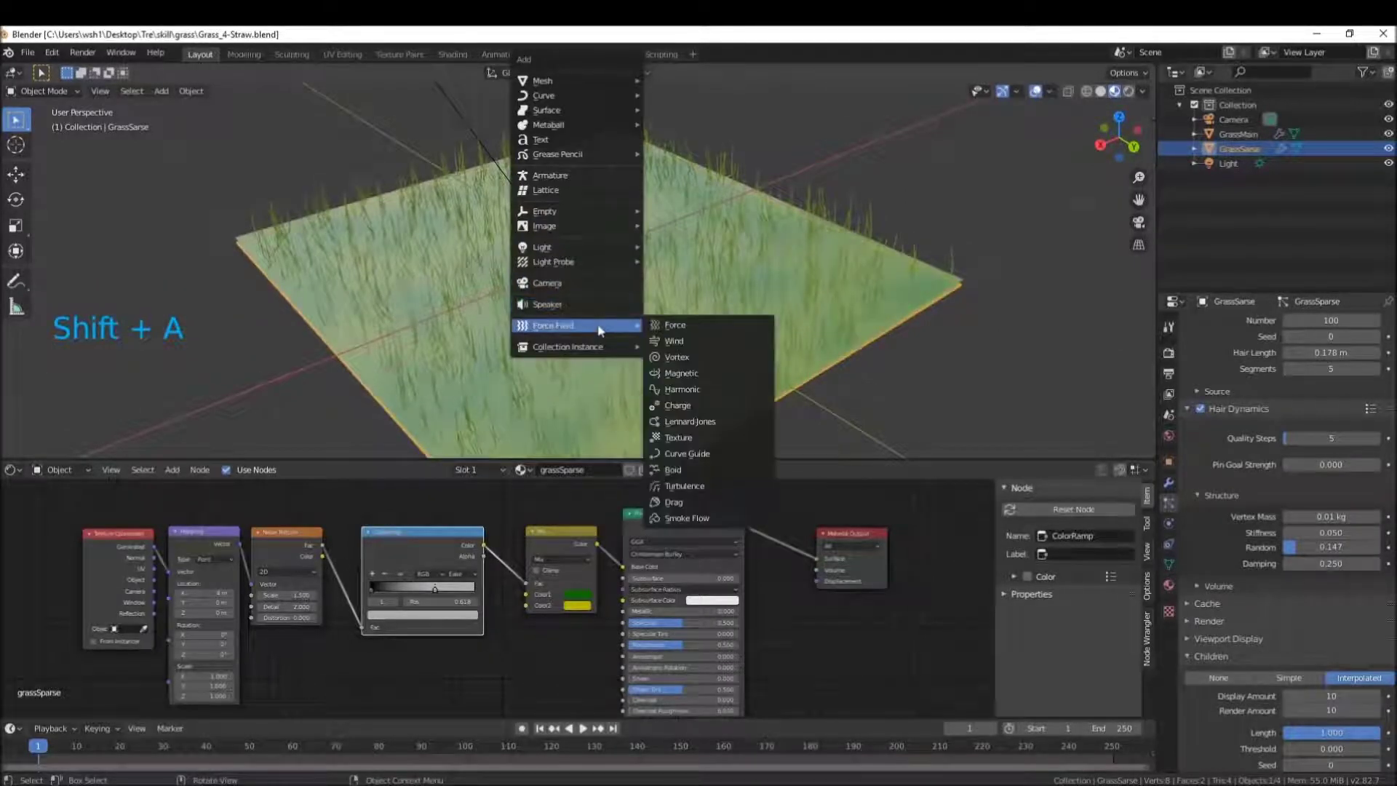
left_click(687, 341)
Move the wind field along the X axis to about -2.16 m, clear of the grass patch.
middle_click_drag(621, 295, 609, 252)
scroll(687, 273, "down", 4)
scroll(585, 252, "up", 3)
scroll(592, 271, "down", 2)
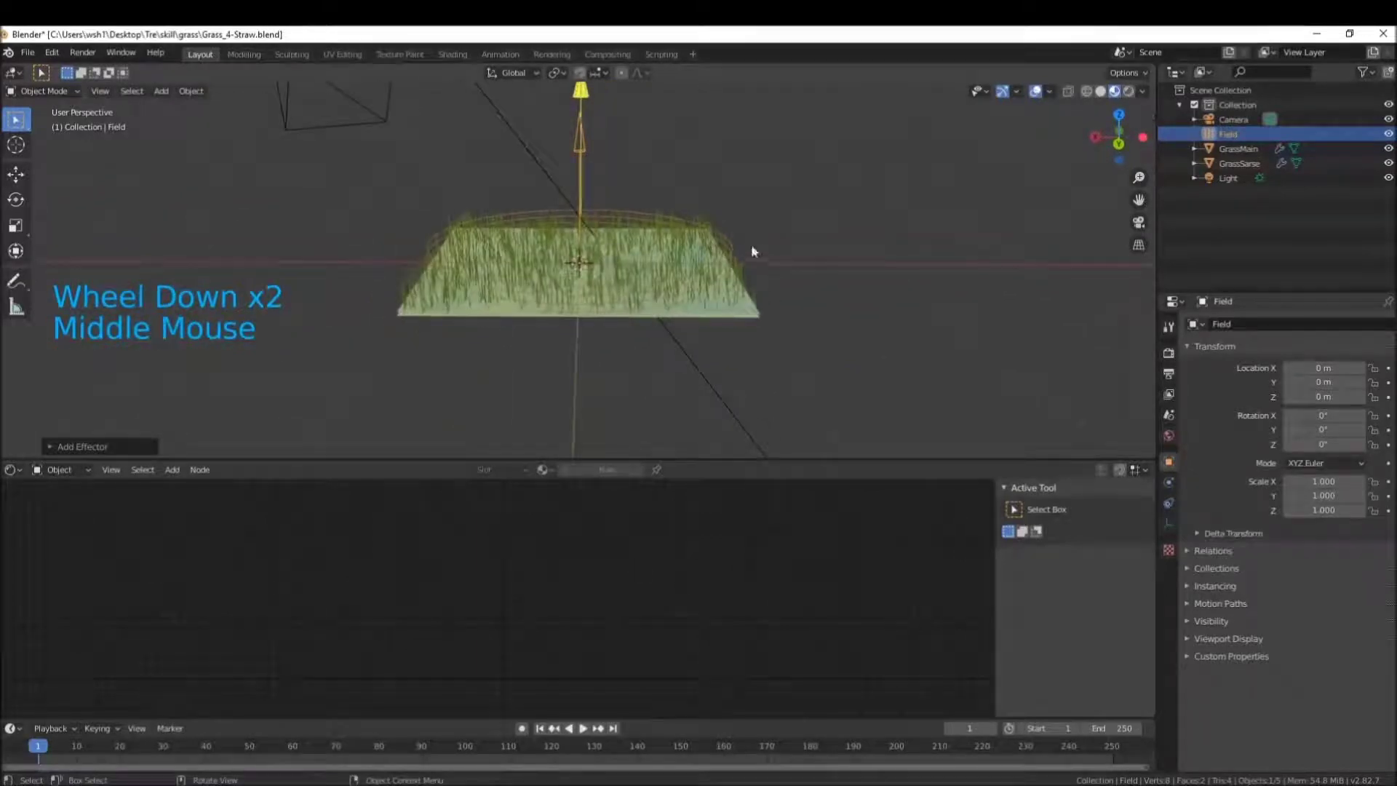
key("g")
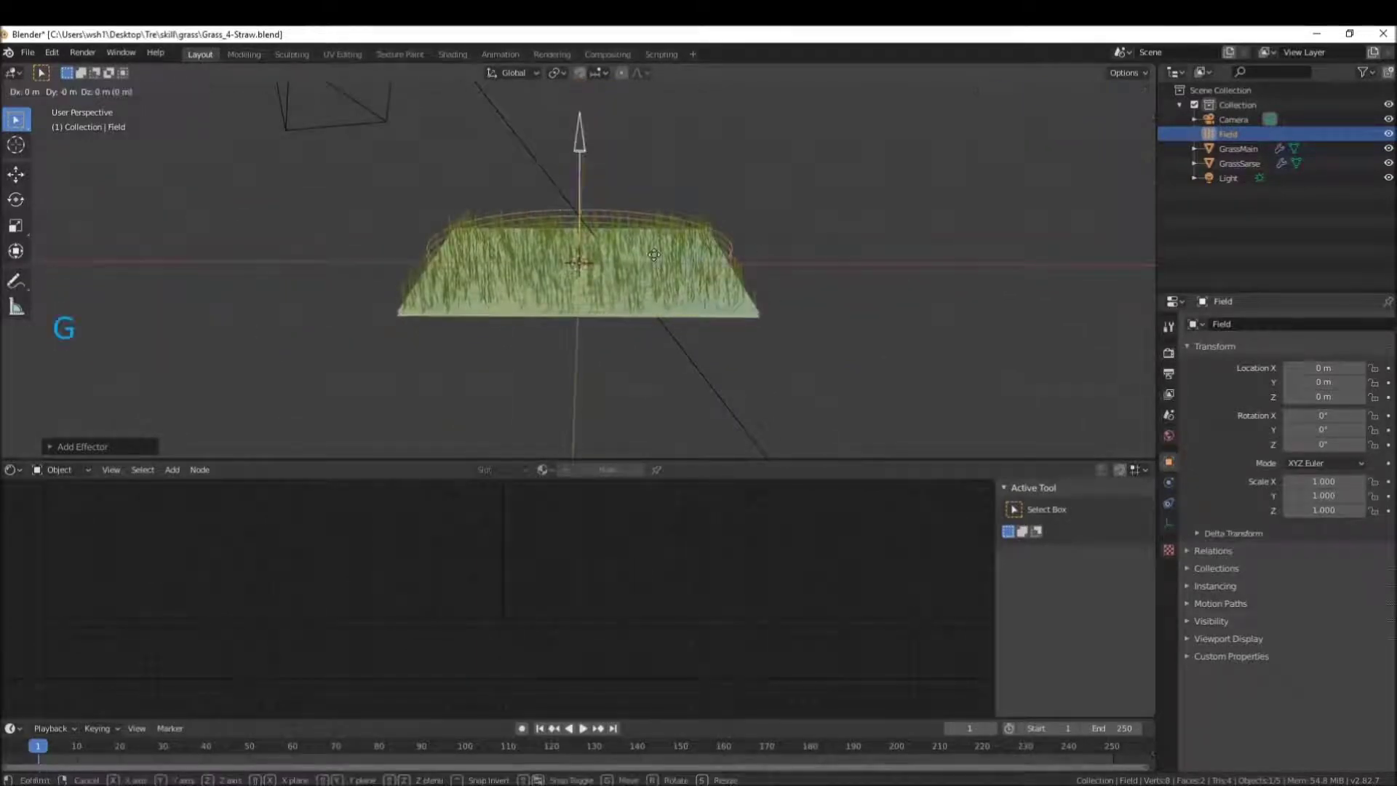
key("x")
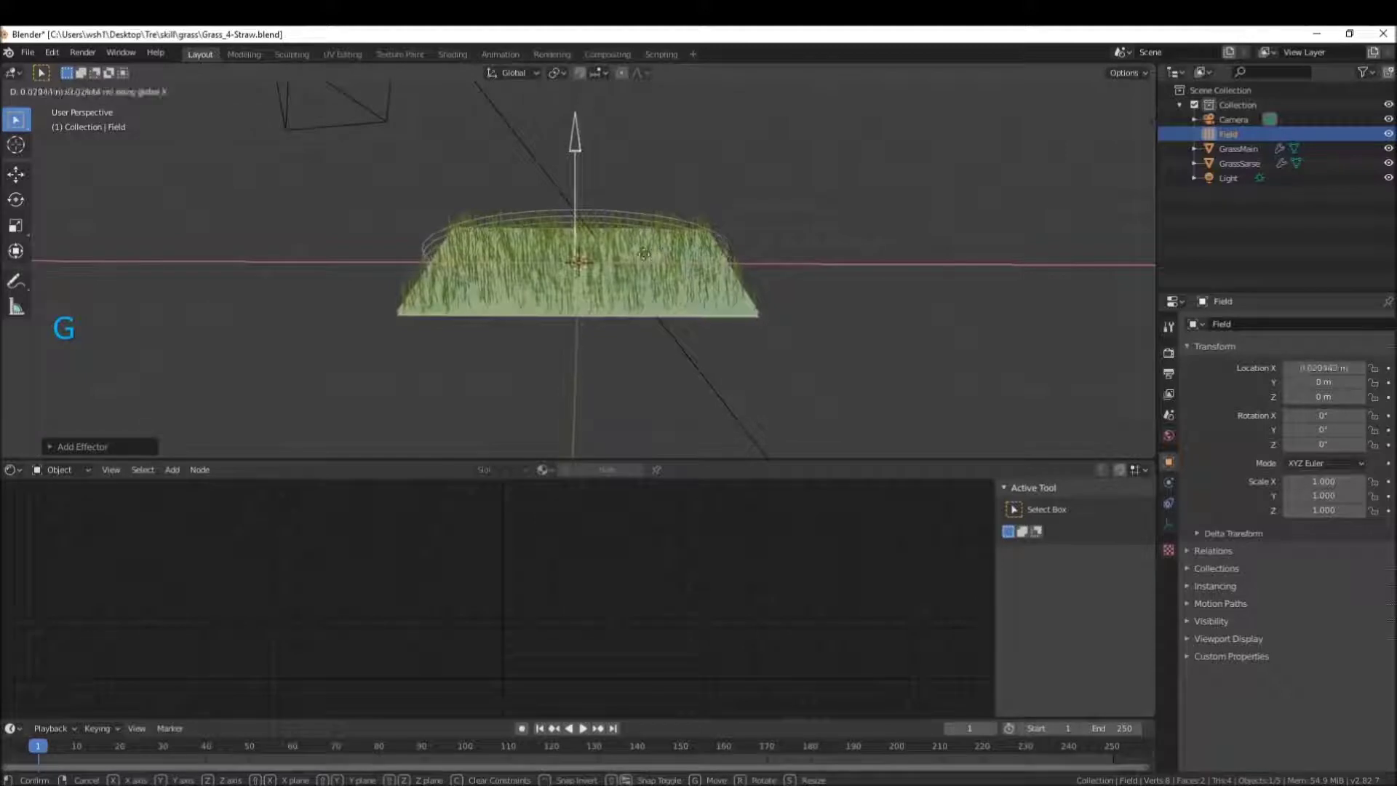
left_click(977, 253)
Rotate the wind field 90° about the global Y axis so that it points at the grass.
scroll(762, 319, "down", 5)
middle_click_drag(715, 294, 763, 273)
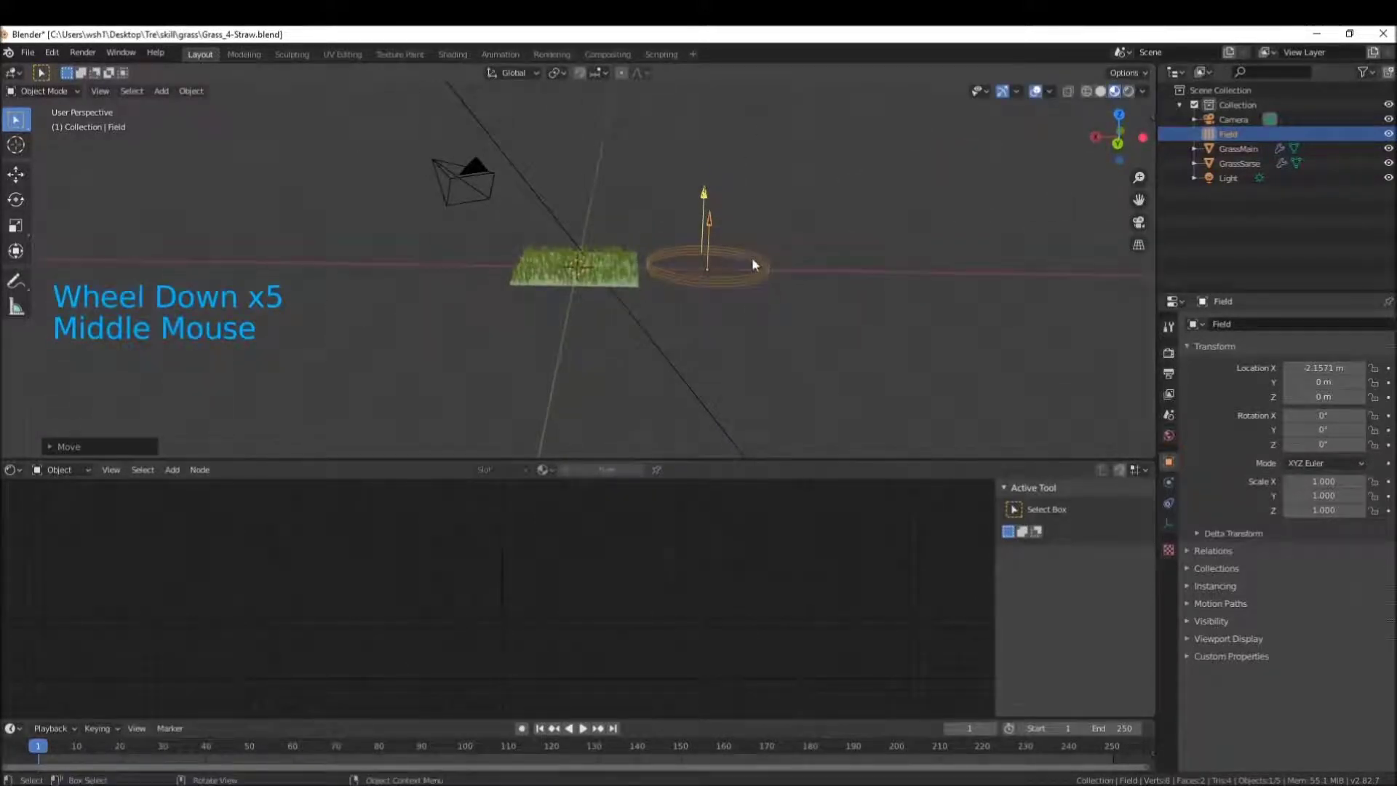
key("r")
key("x")
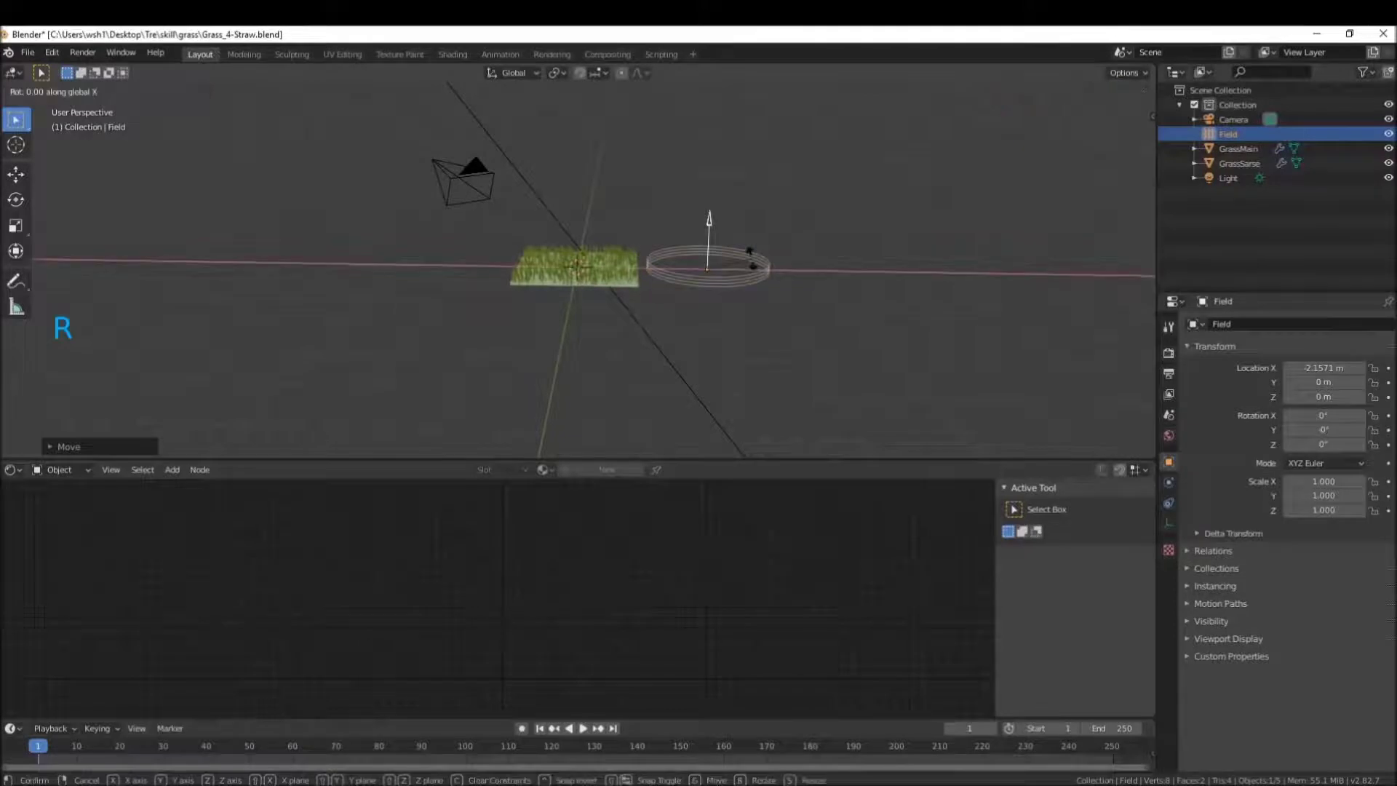
key("x")
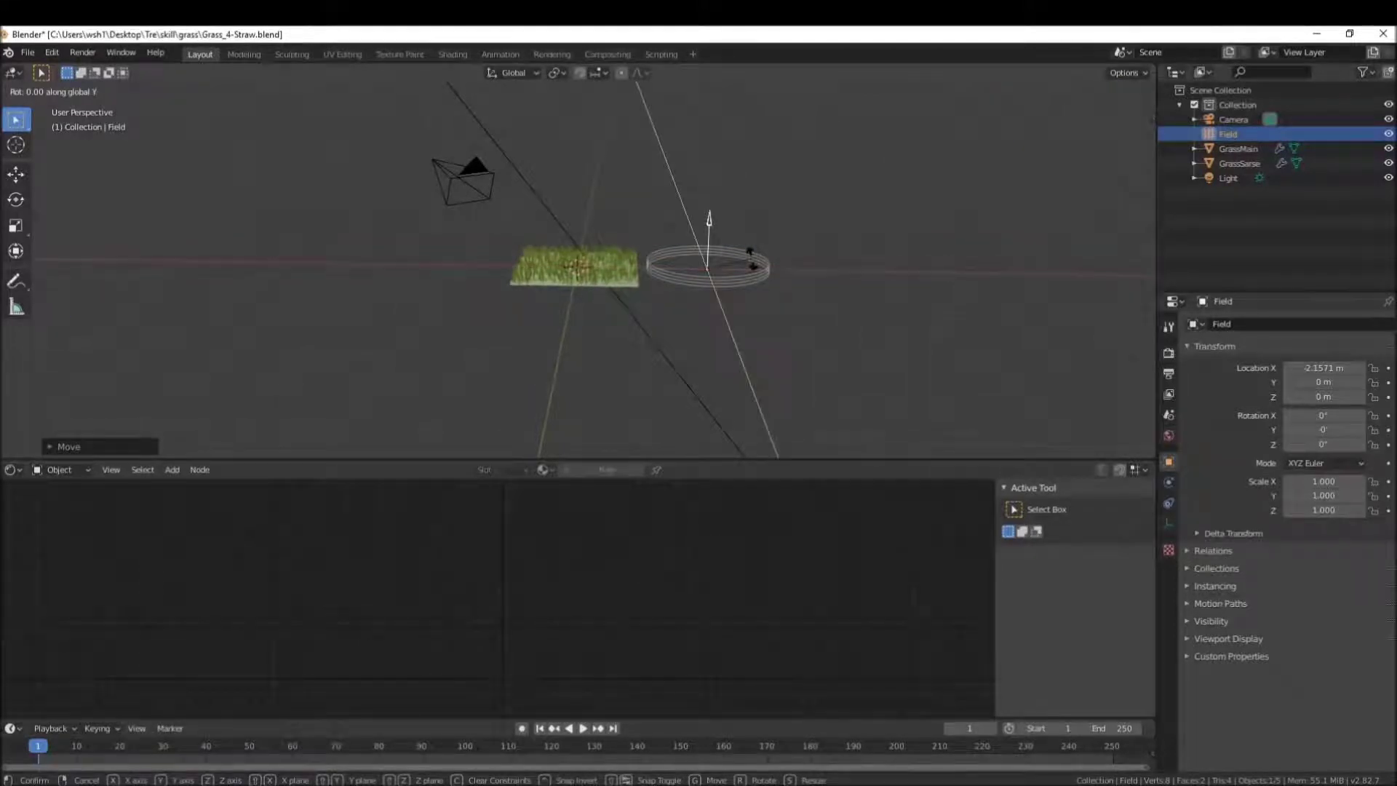
type("90")
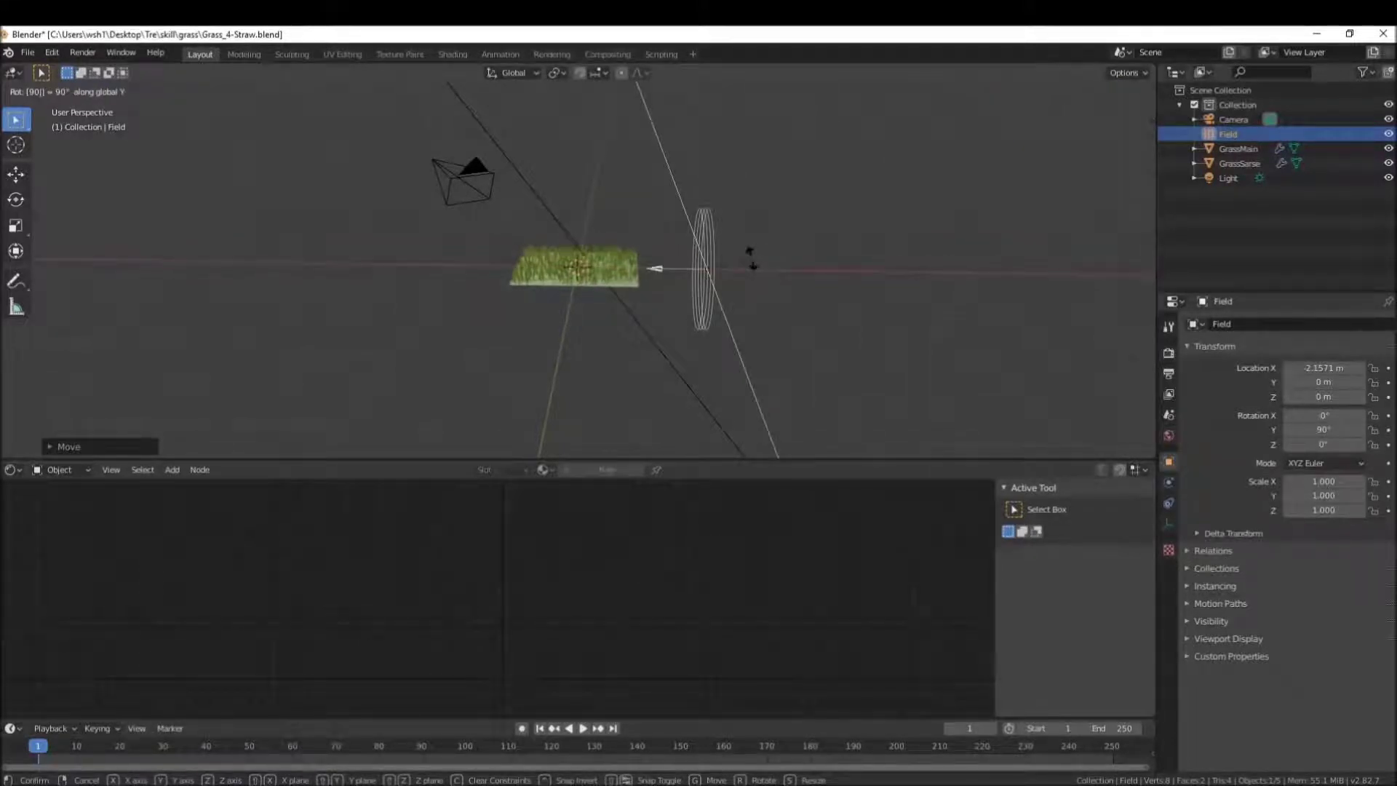
key("Return")
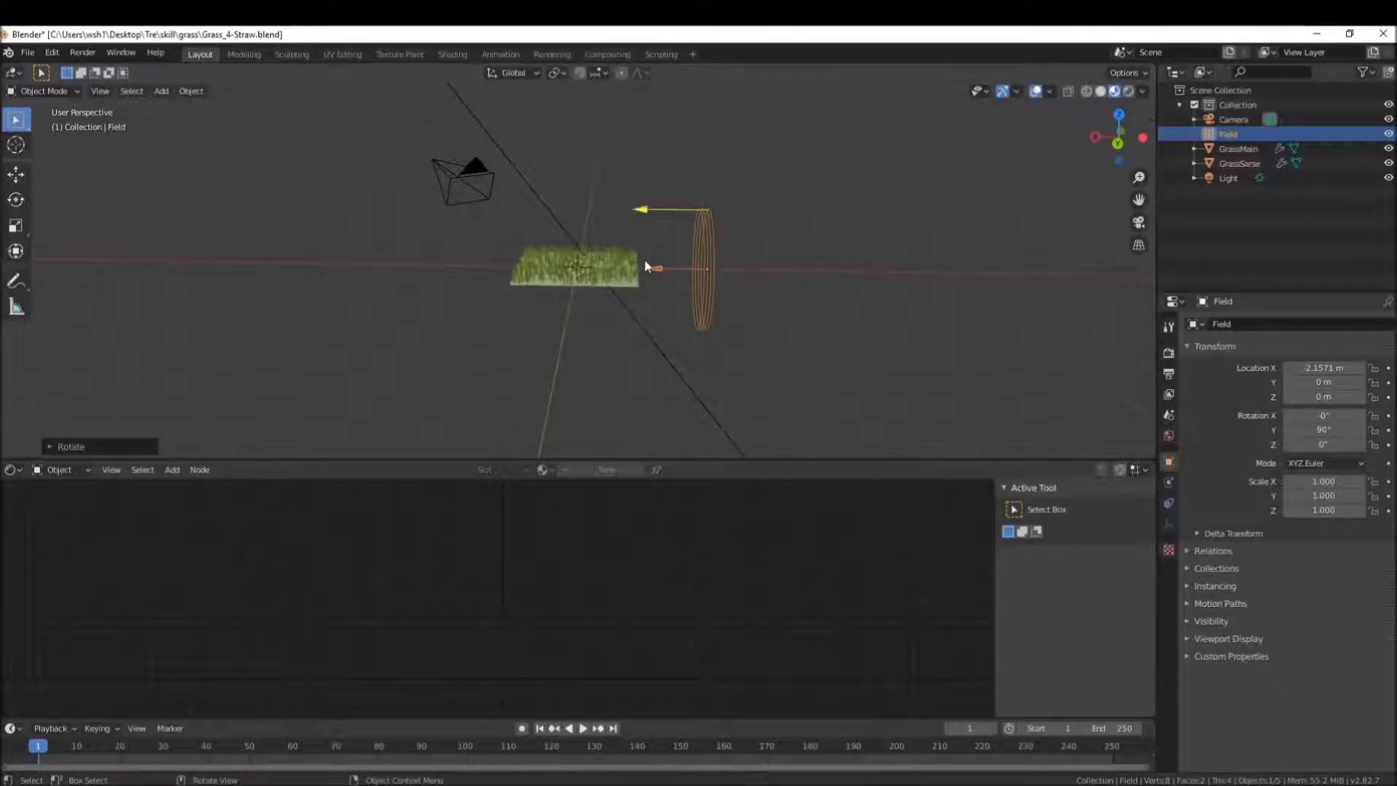
Open the wind field's physics settings and play the animation to examine how the grass reacts.
middle_click_drag(635, 254, 316, 240)
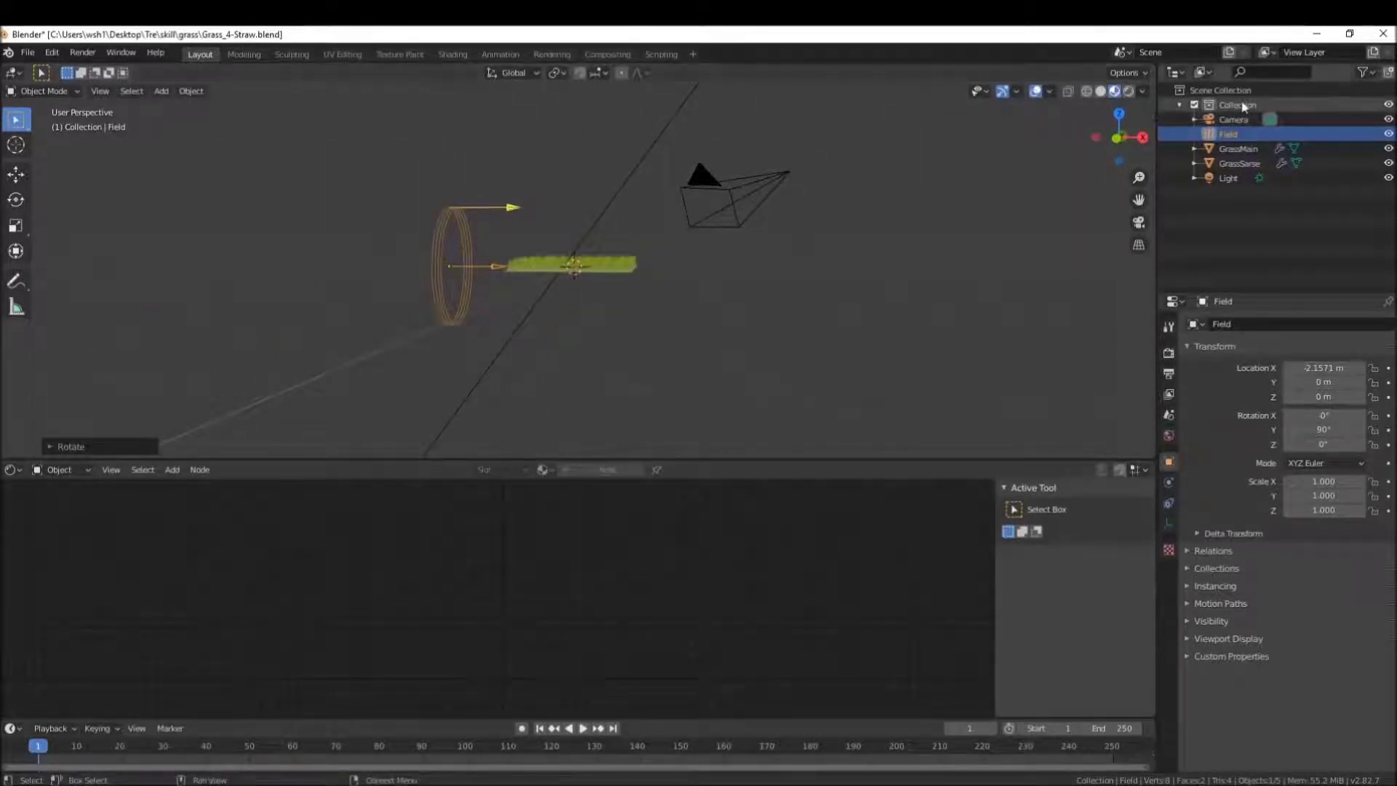
left_click(1169, 483)
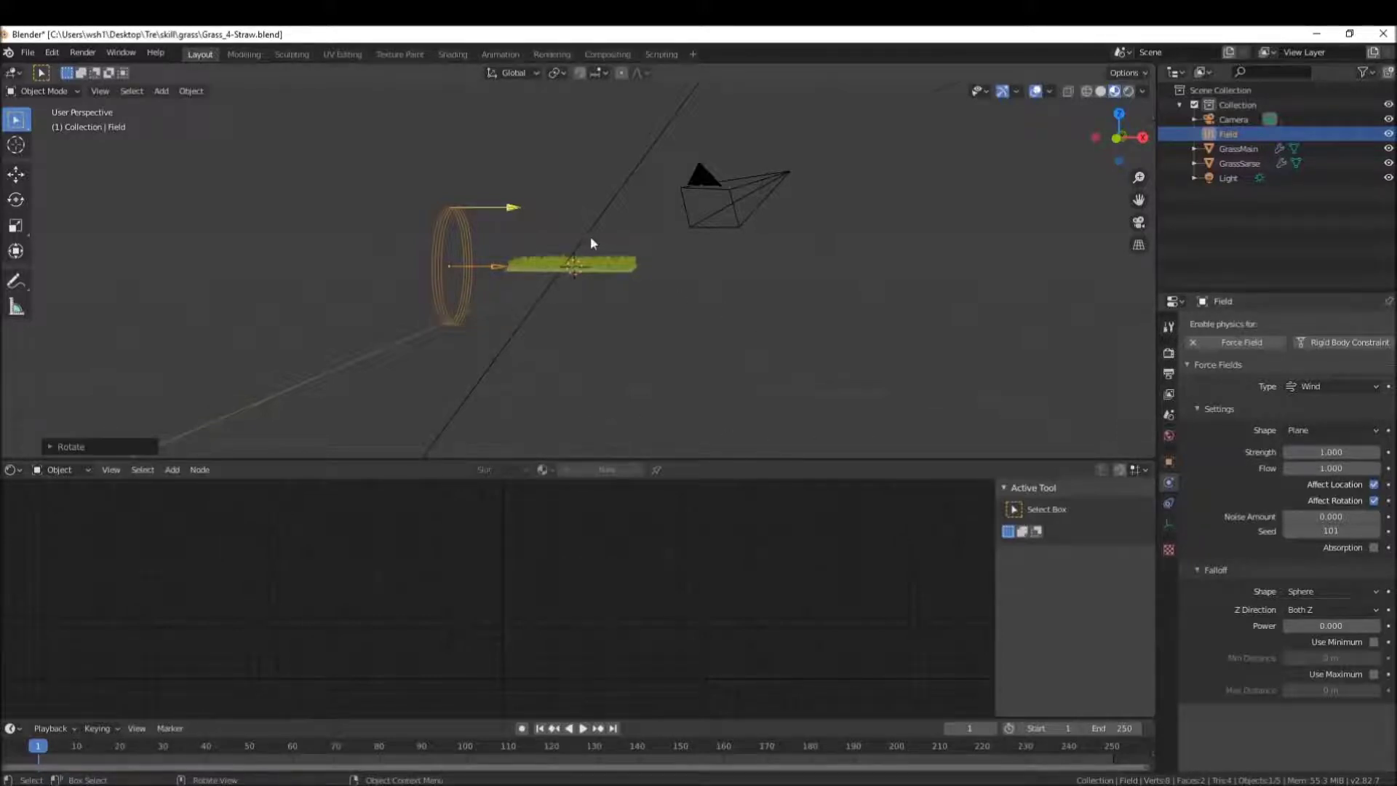
scroll(555, 240, "up", 4)
middle_click_drag(555, 241, 564, 252)
scroll(517, 290, "down", 2)
scroll(516, 289, "up", 2)
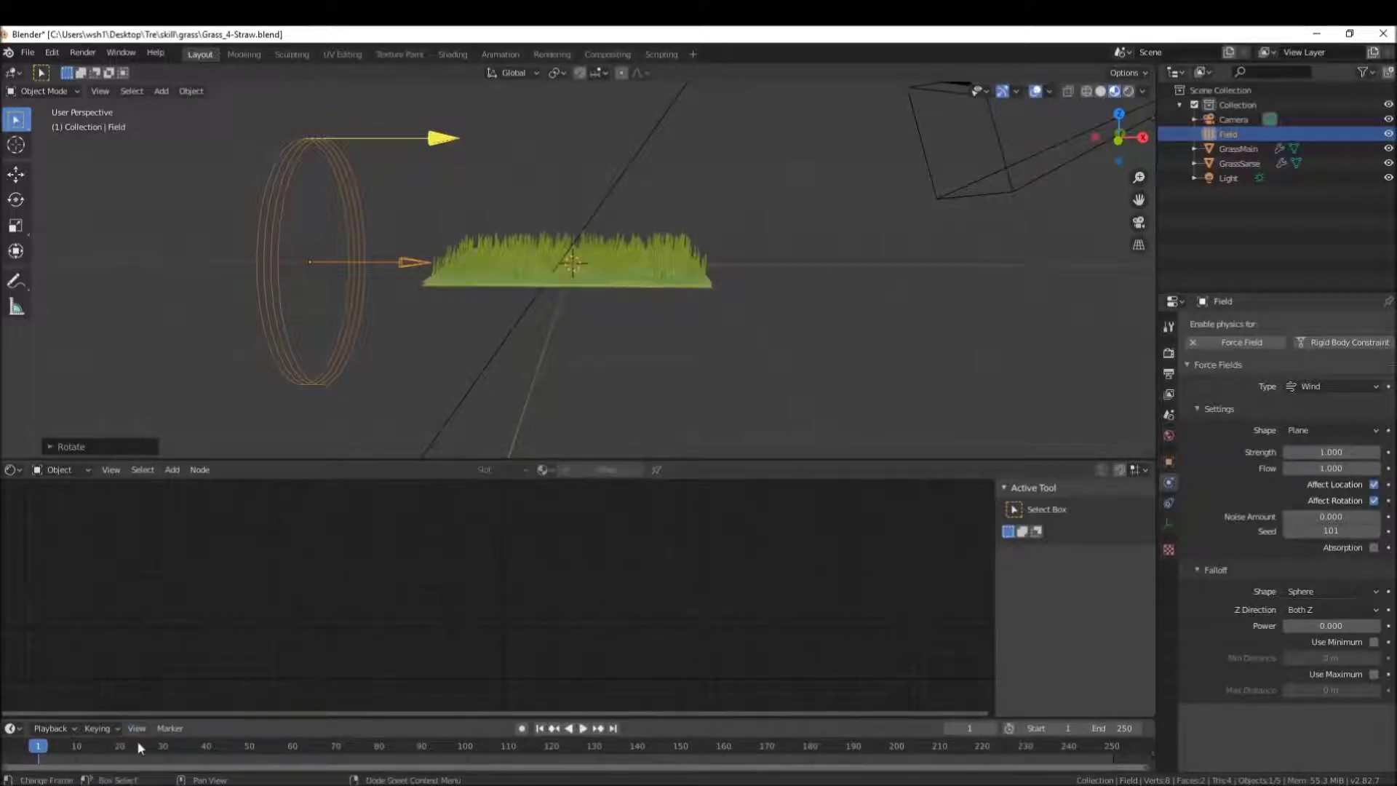
key("space")
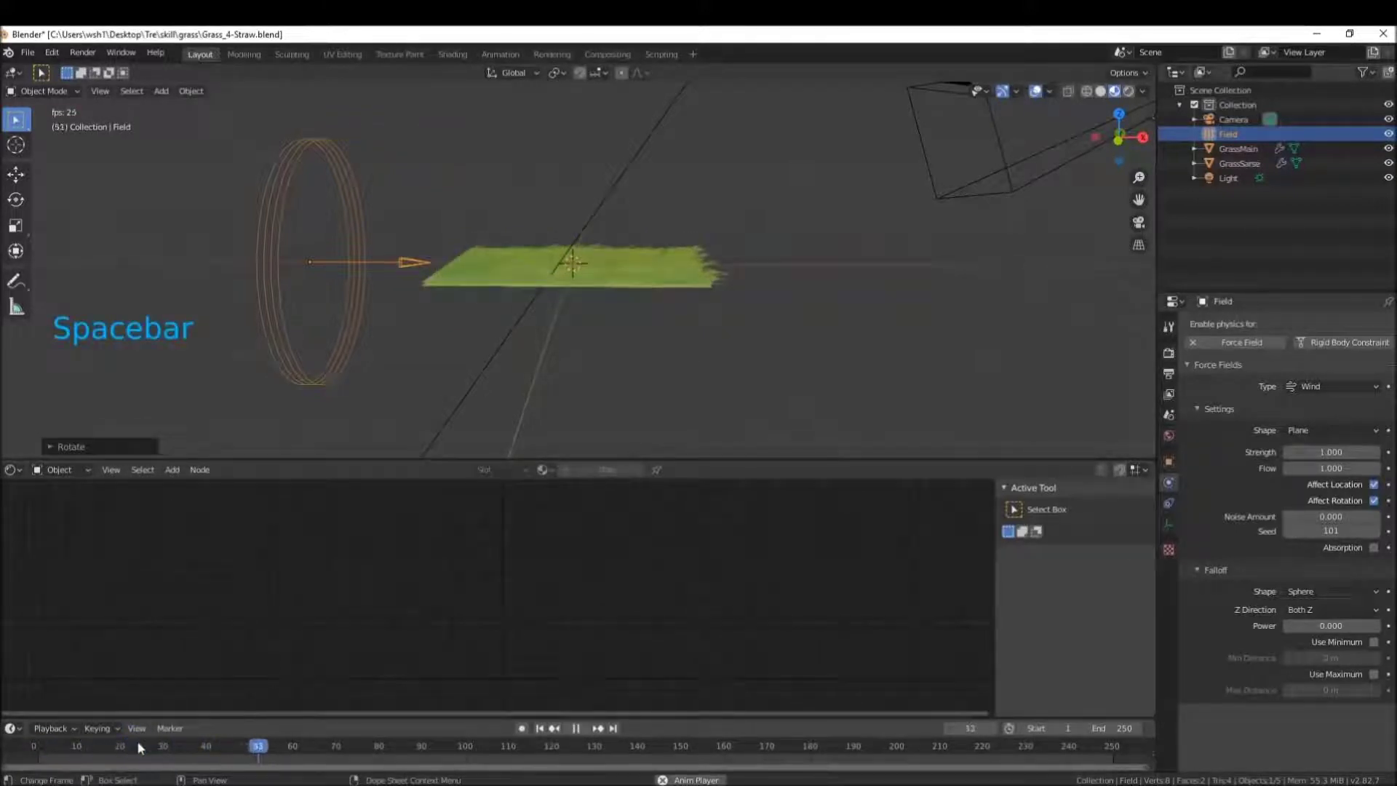
key("space")
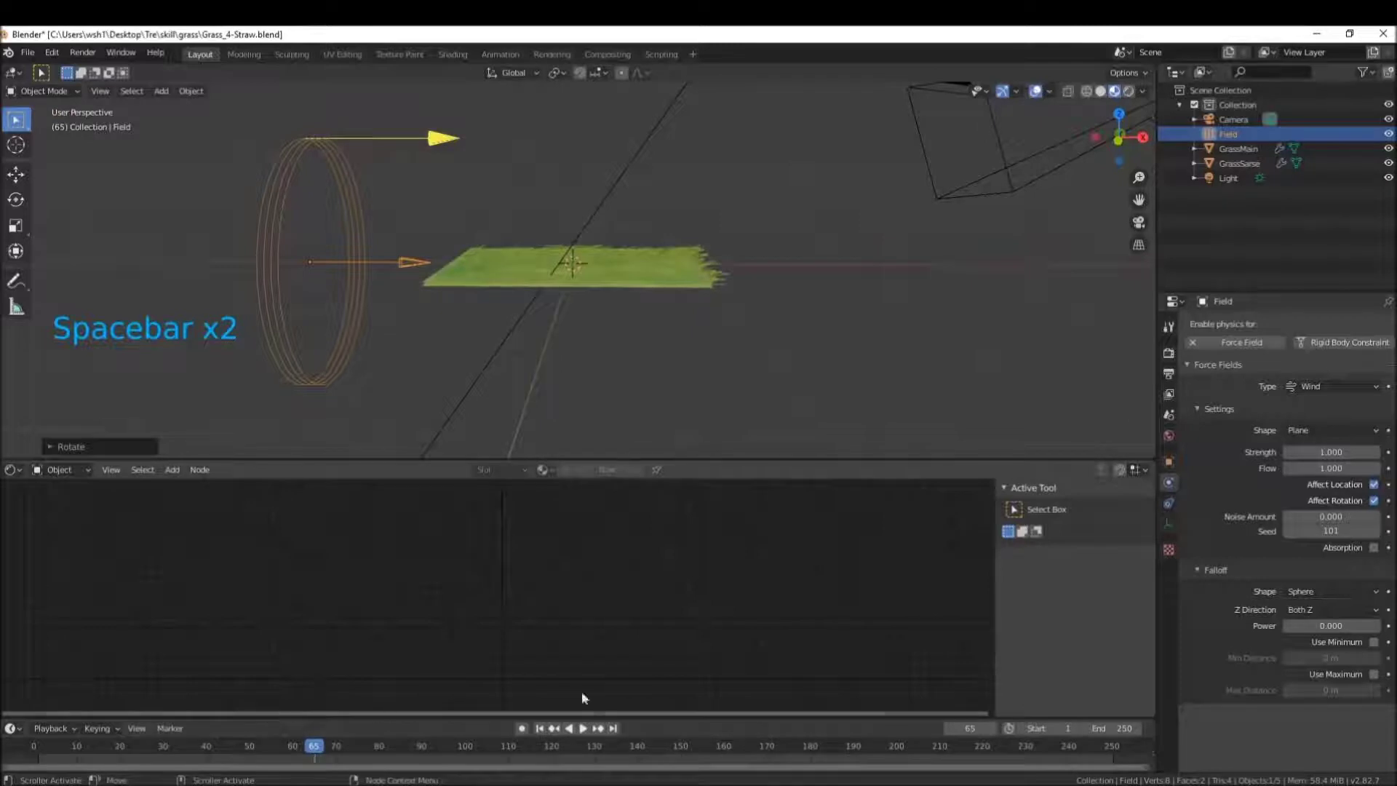
Set the animation's end frame to 50 and replay it from frame 1.
left_click(1118, 728)
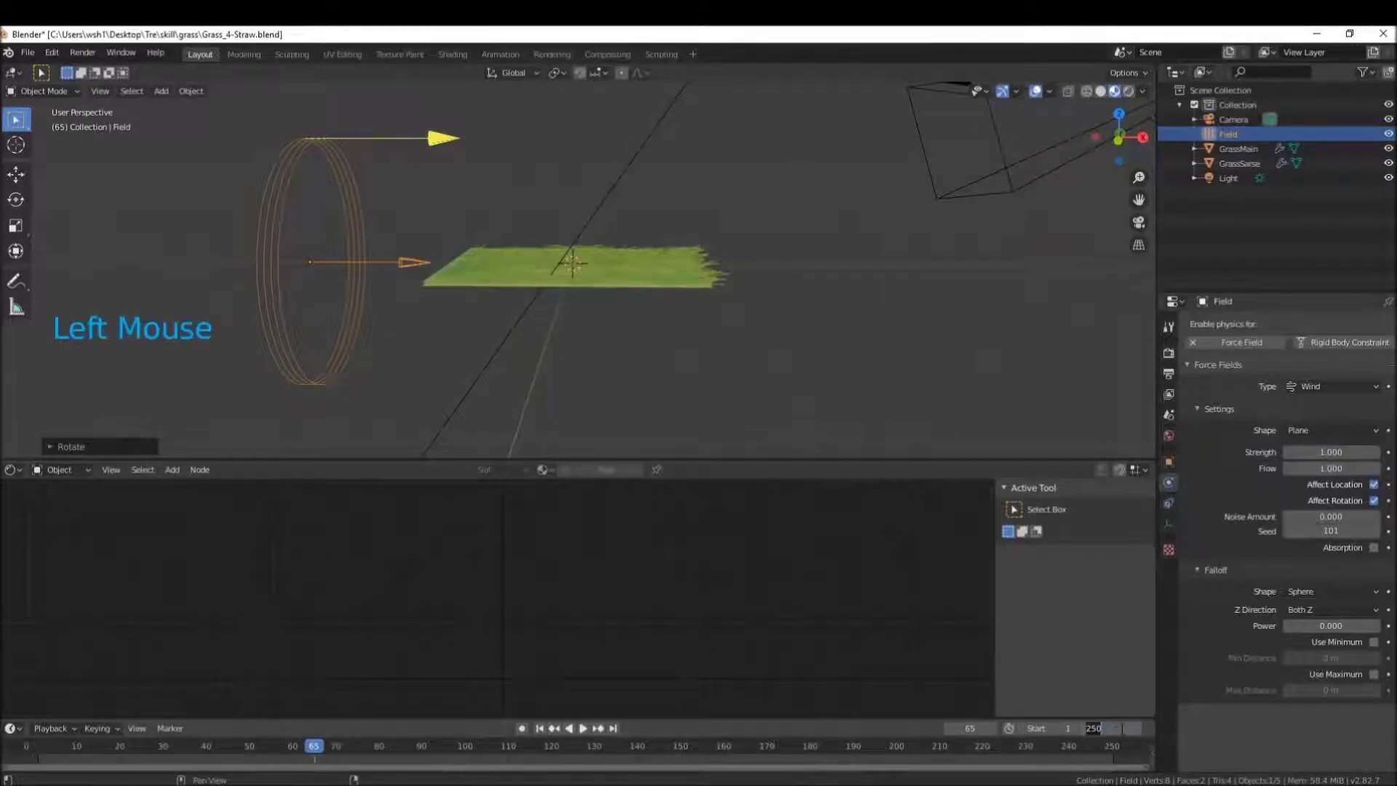
type("50")
key("Return")
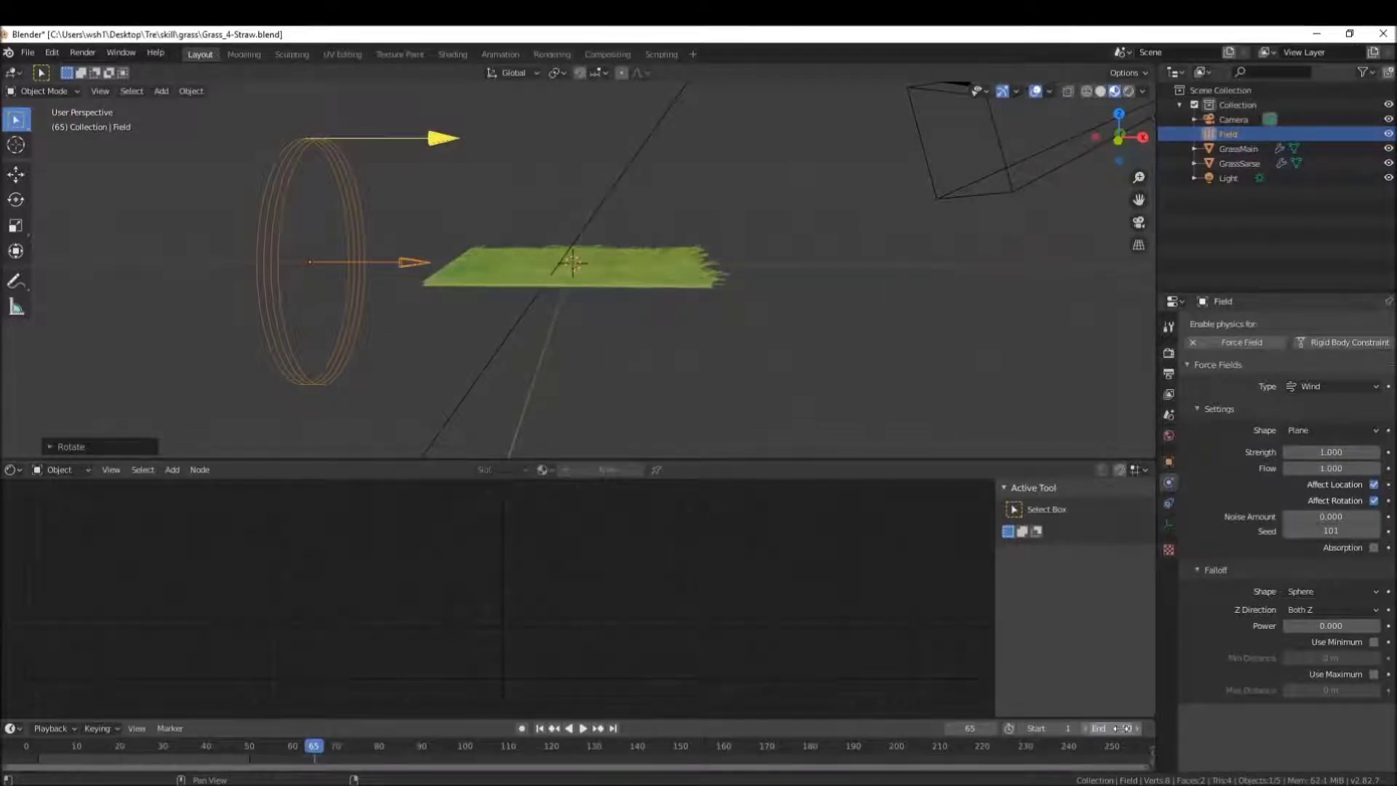
left_click(57, 745)
left_click(55, 745)
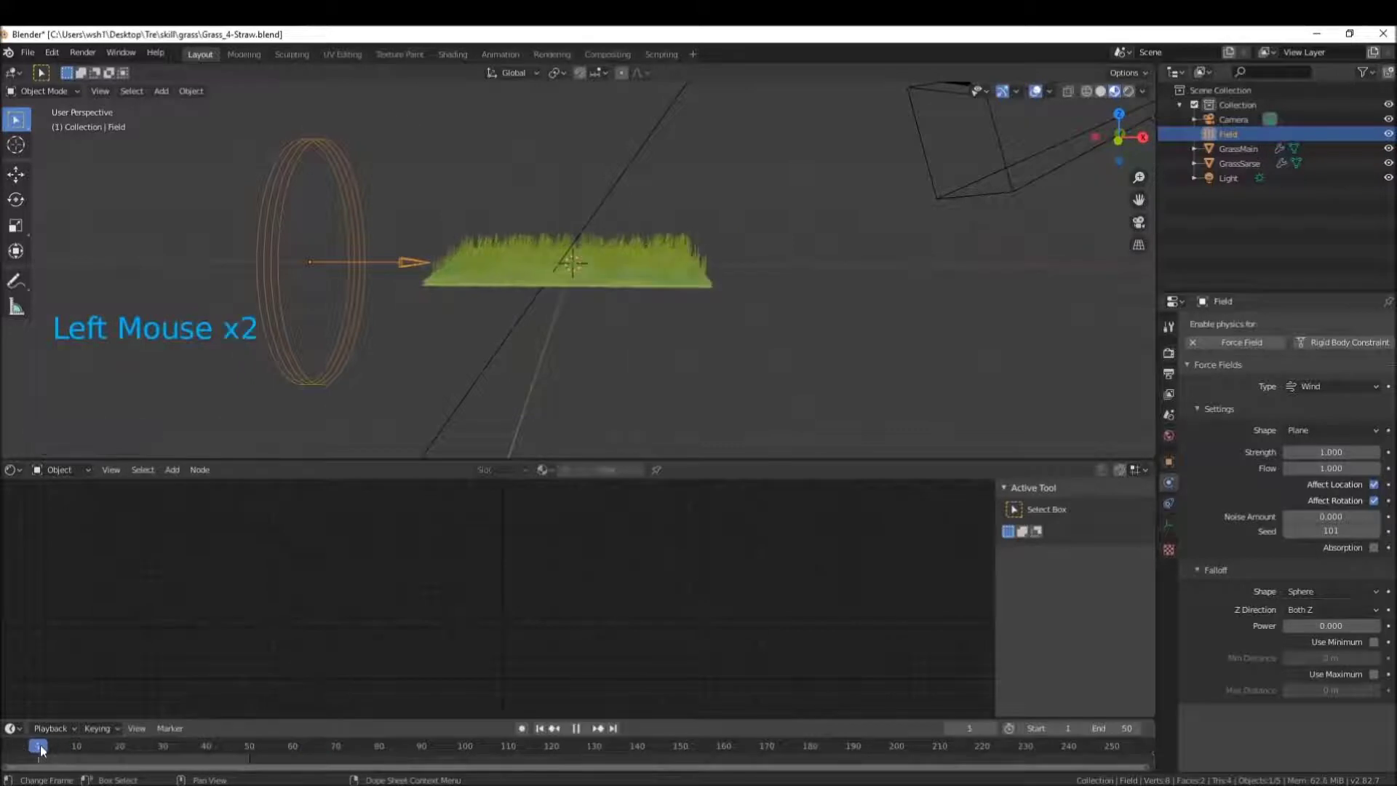
key("space")
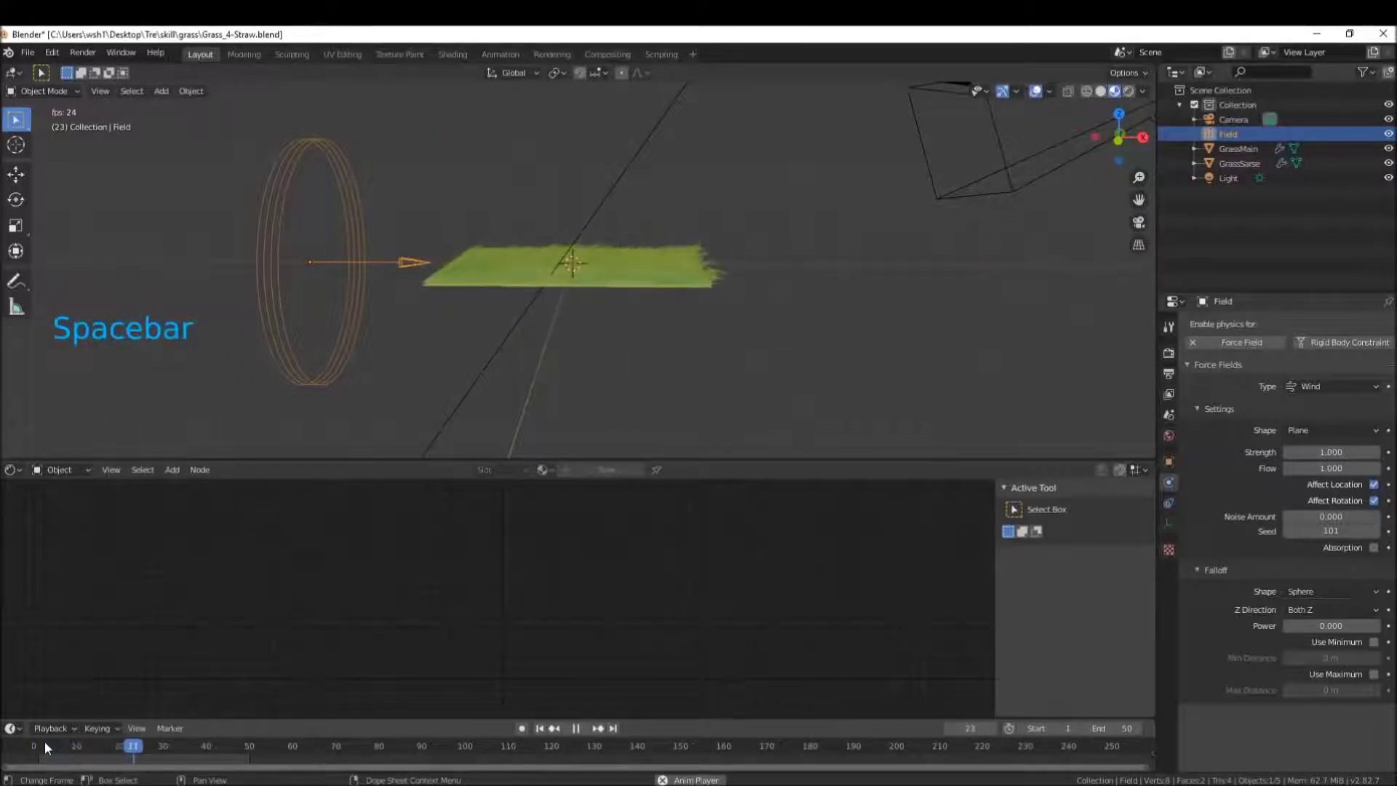
key("space")
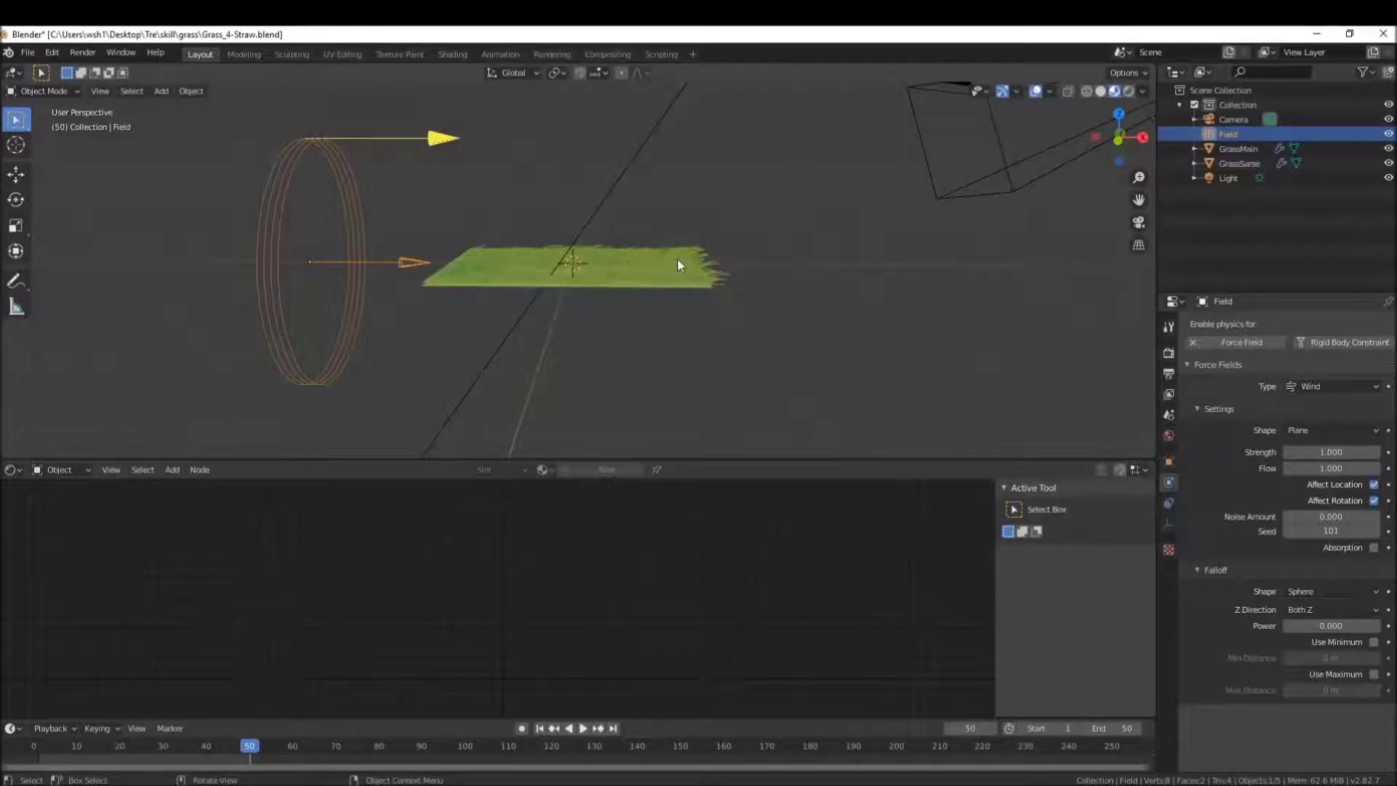
Set the wind field's strength to 0.05 and play the animation to check the grass up close.
left_click(1321, 452)
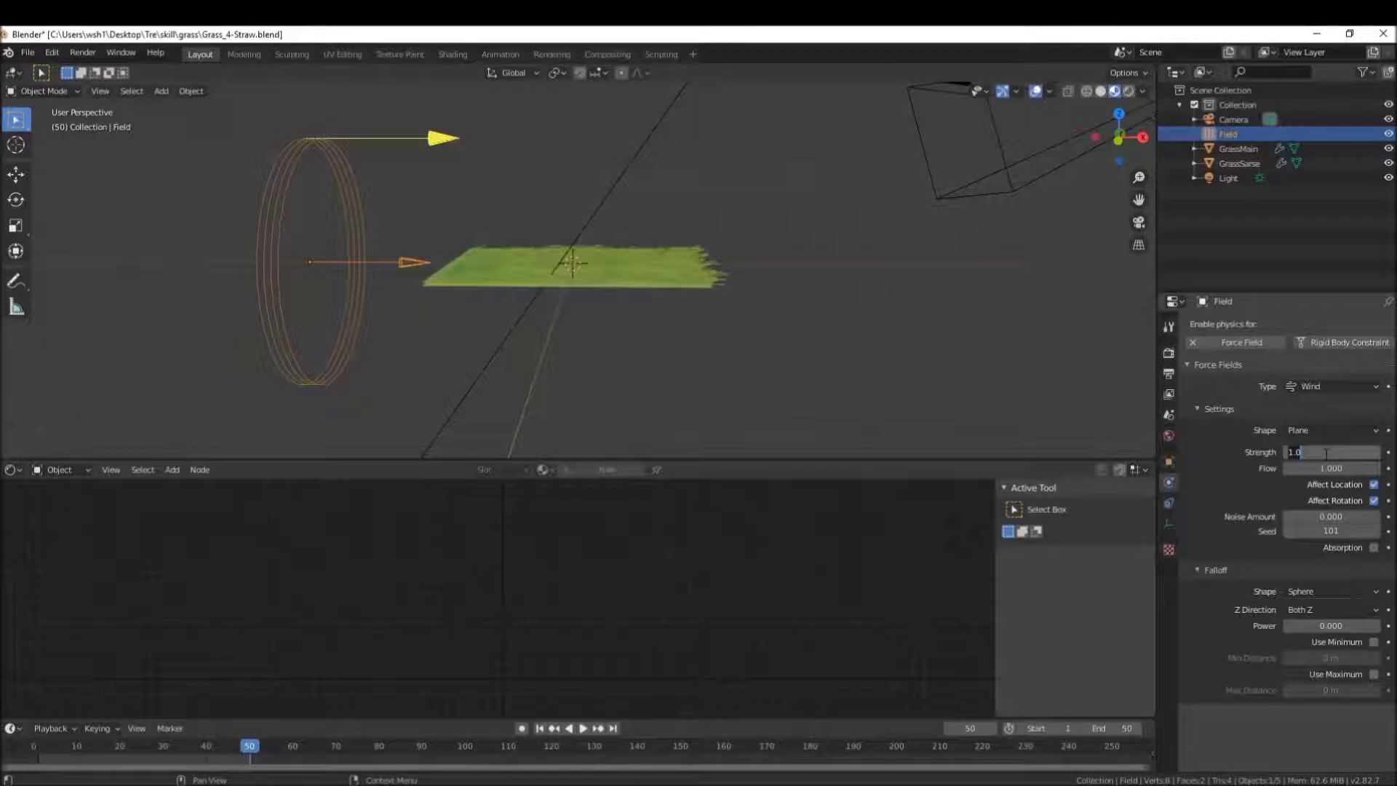
key("BackSpace")
key("BackSpace")
key("BackSpace")
type("0.05")
key("Return")
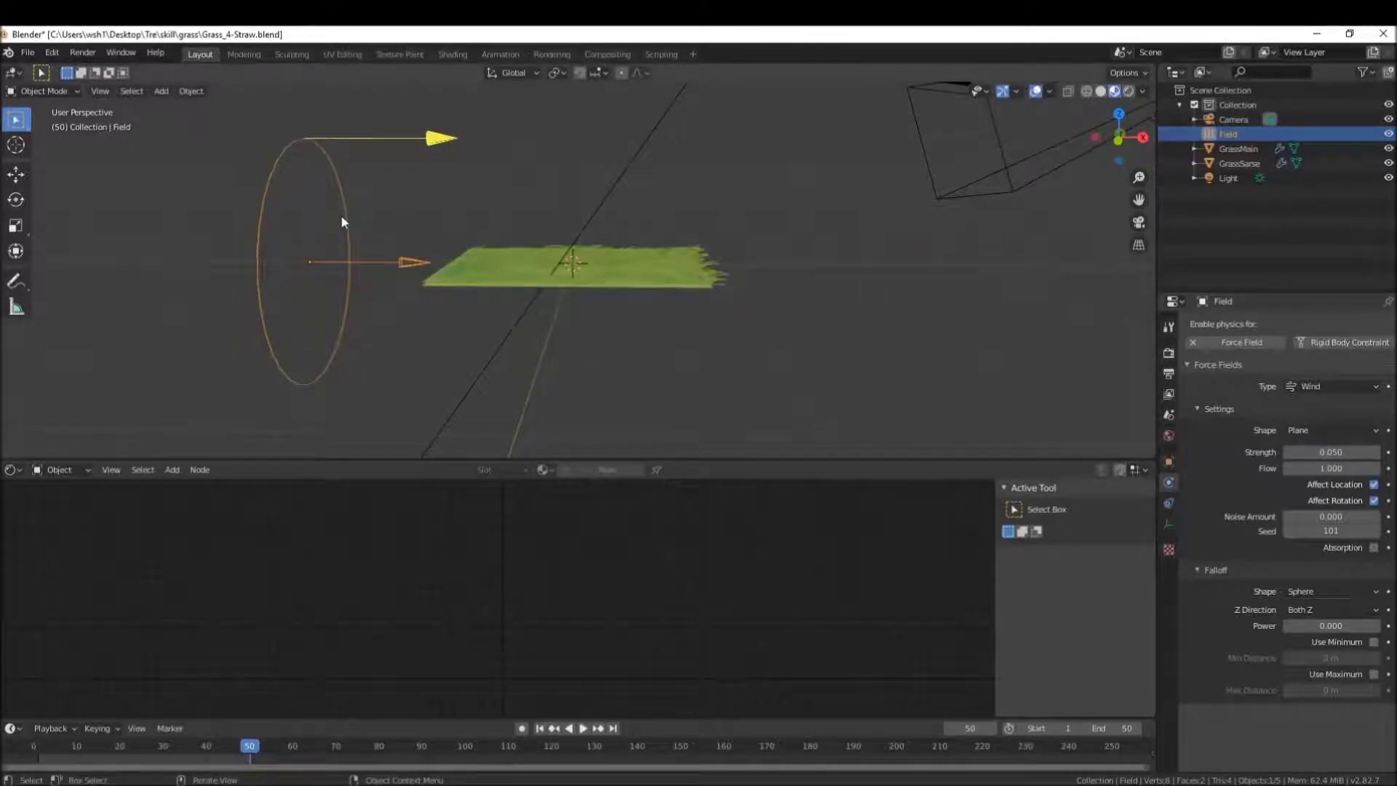
key("space")
scroll(470, 200, "up", 4)
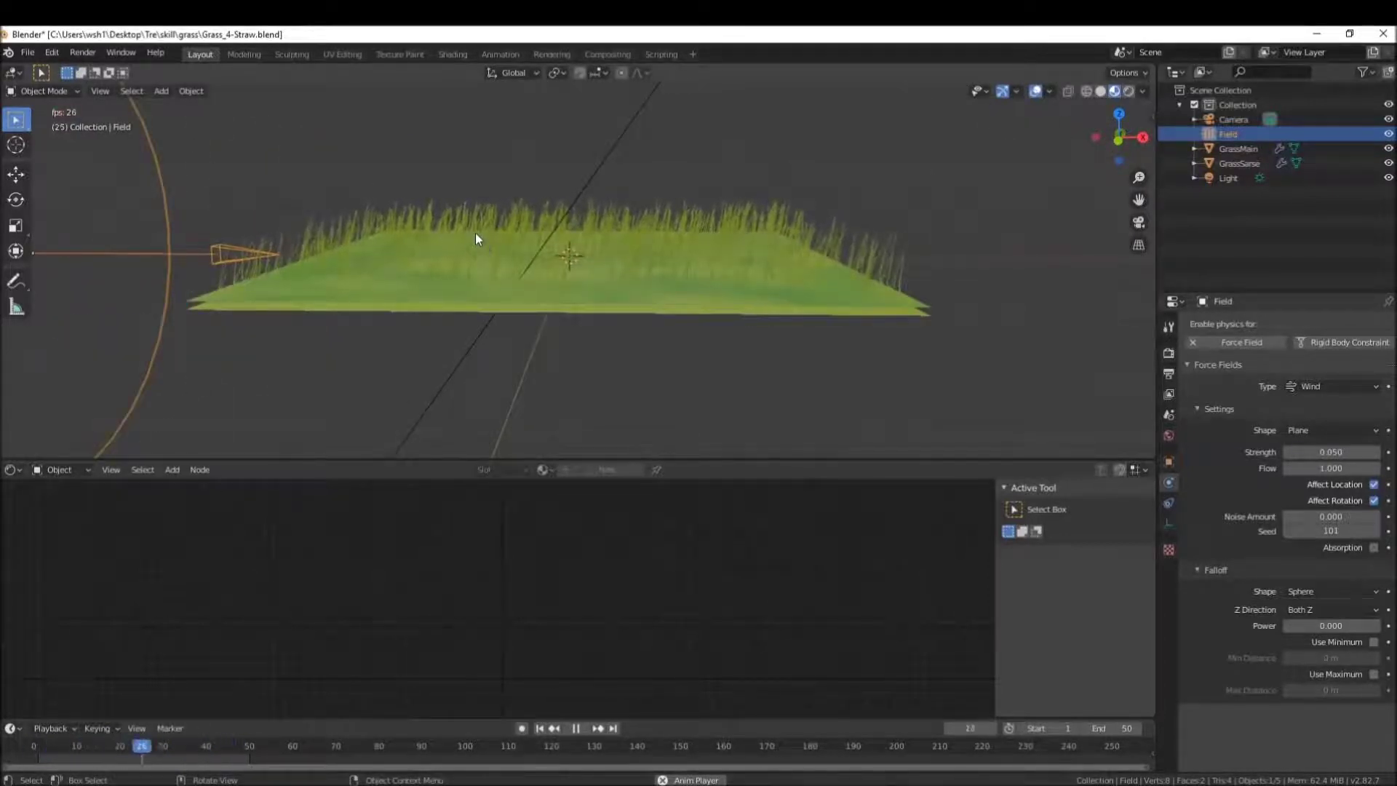
mouse_move(475, 233)
middle_mouse_down()
mouse_move(499, 233)
mouse_move(480, 240)
middle_mouse_up()
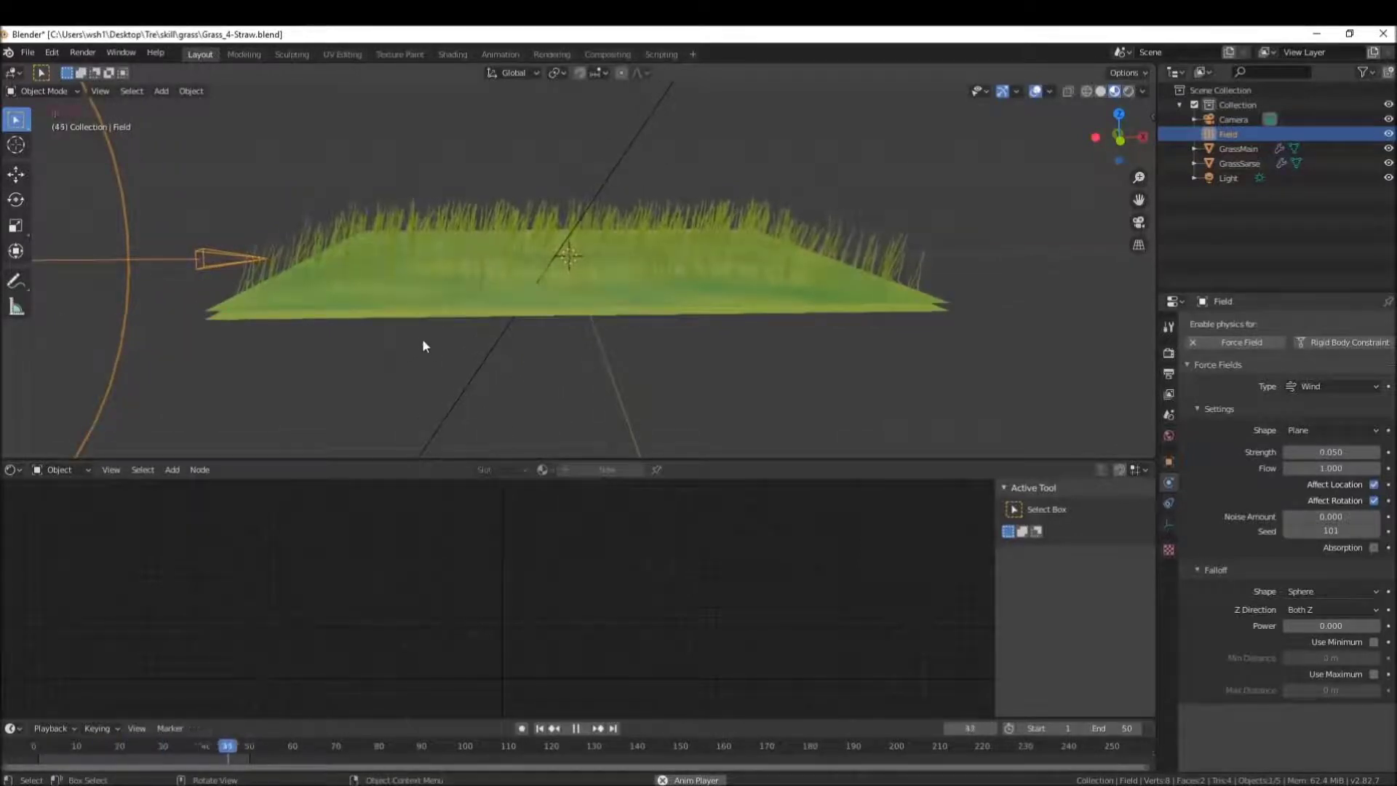
Extend the animation's end frame to 250 and watch the grass over the longer playback.
left_click(1121, 728)
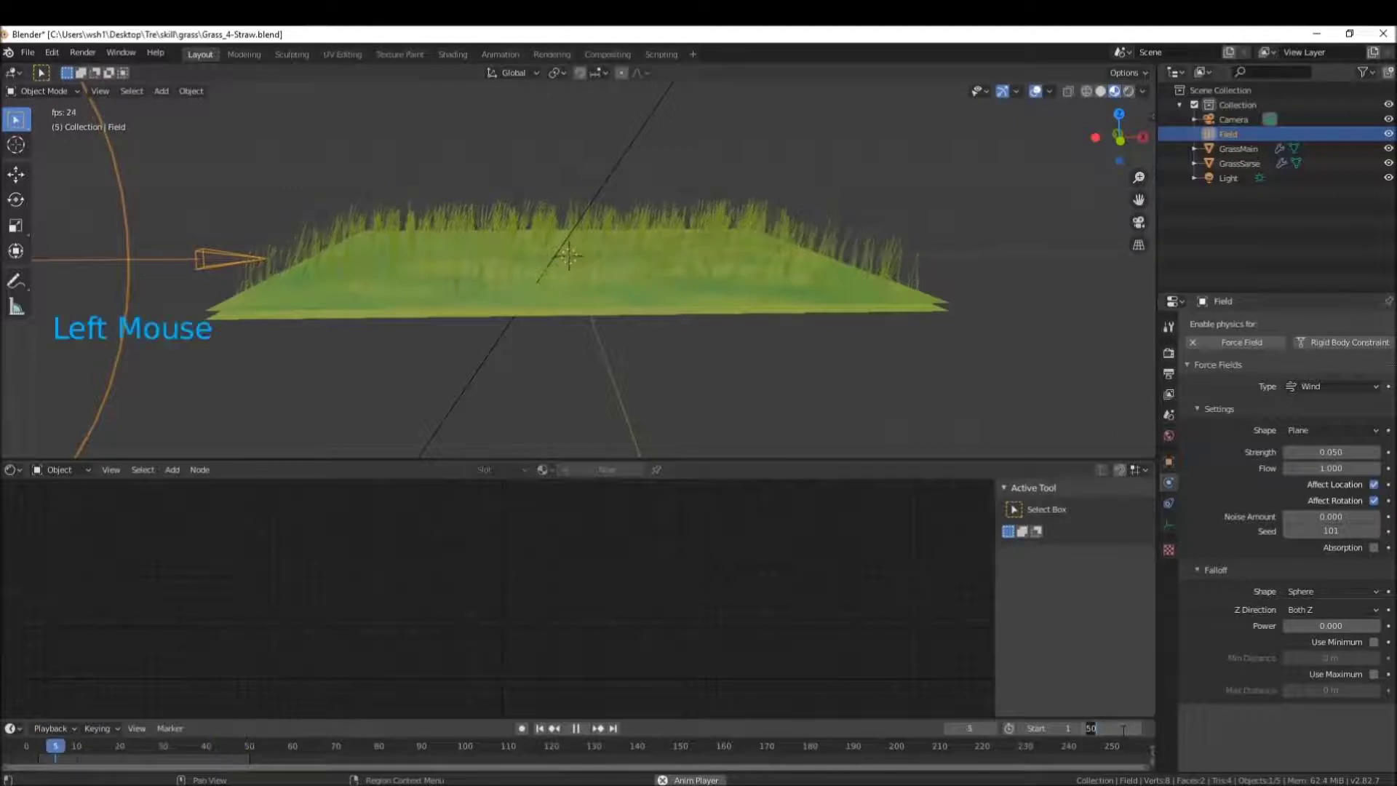
type("250")
key("Return")
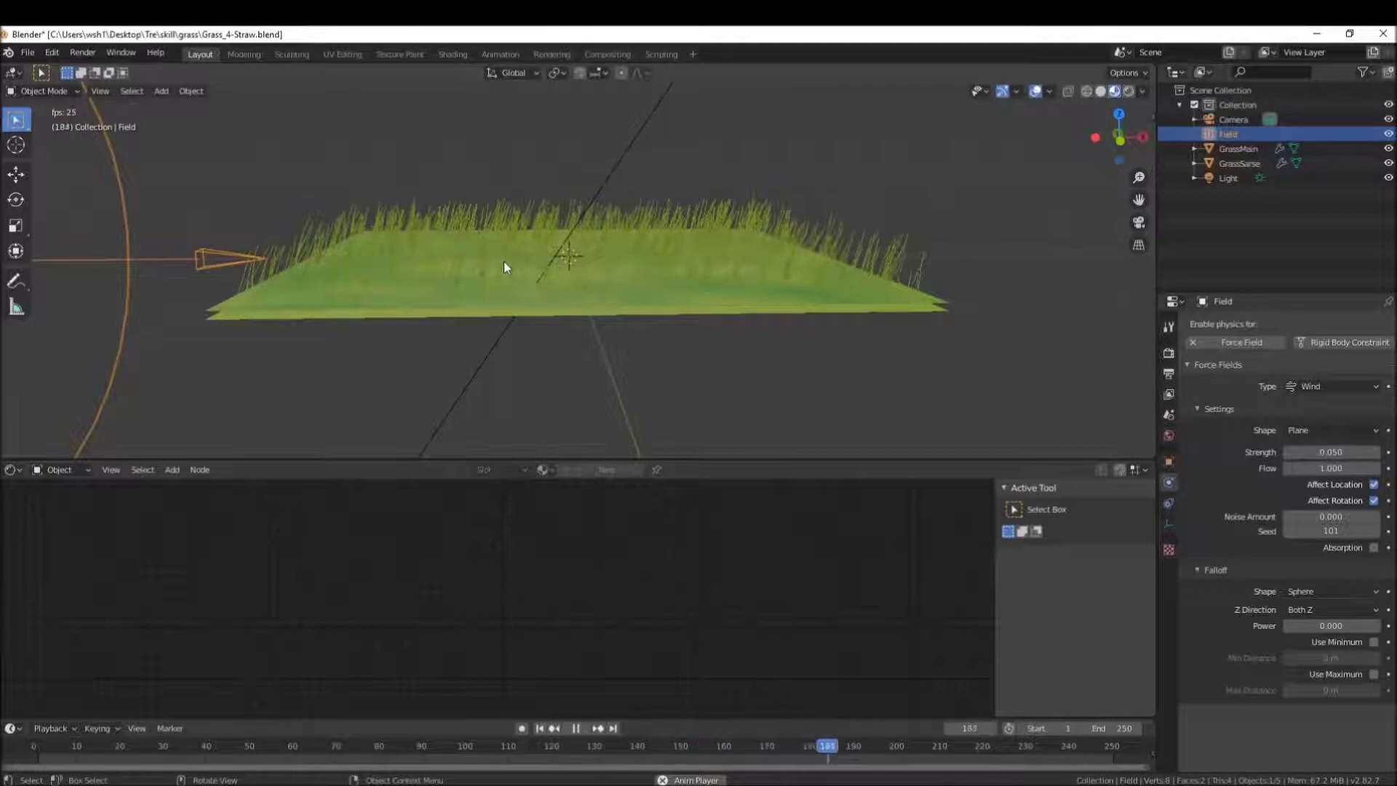
key("space")
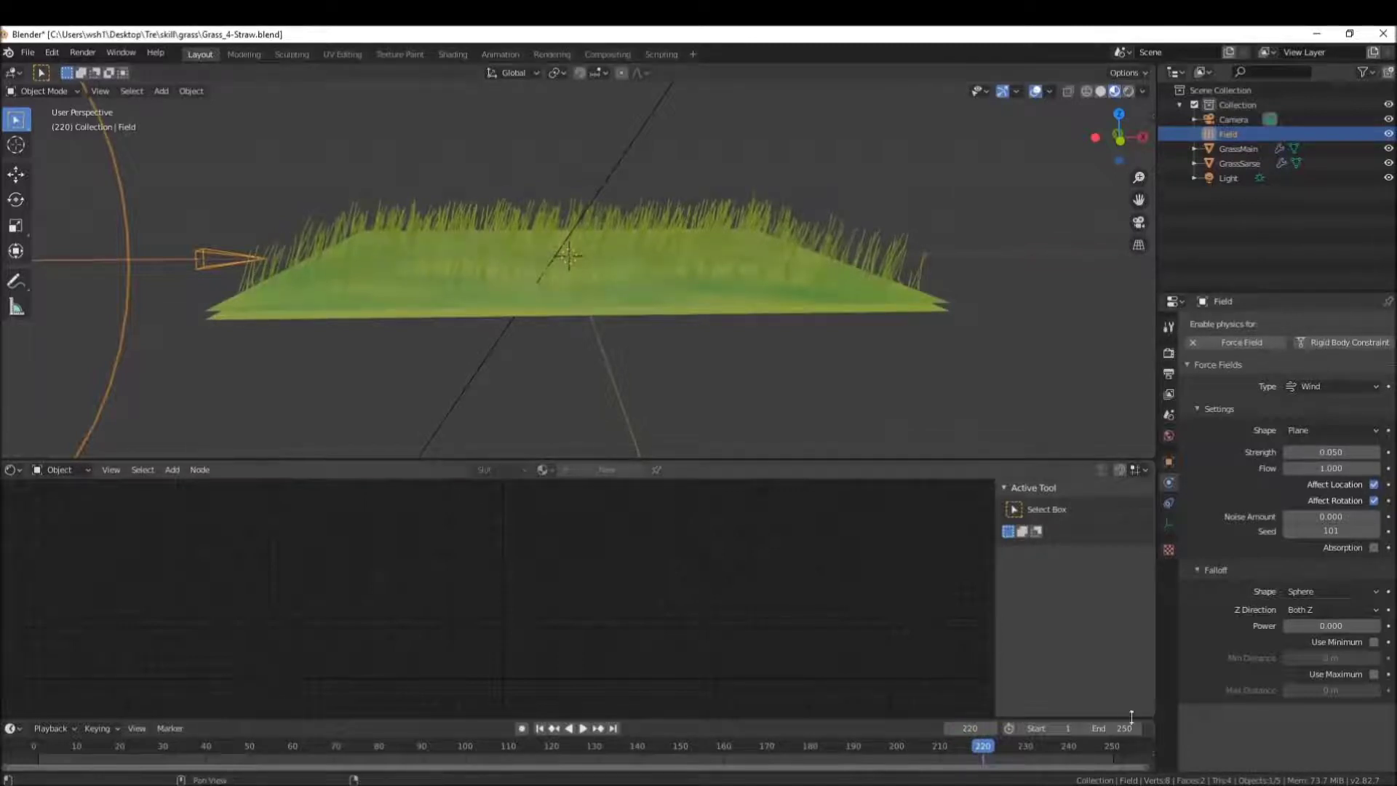
Shorten the animation back to an end frame of 50.
left_click(1111, 729)
type("50")
key("Return")
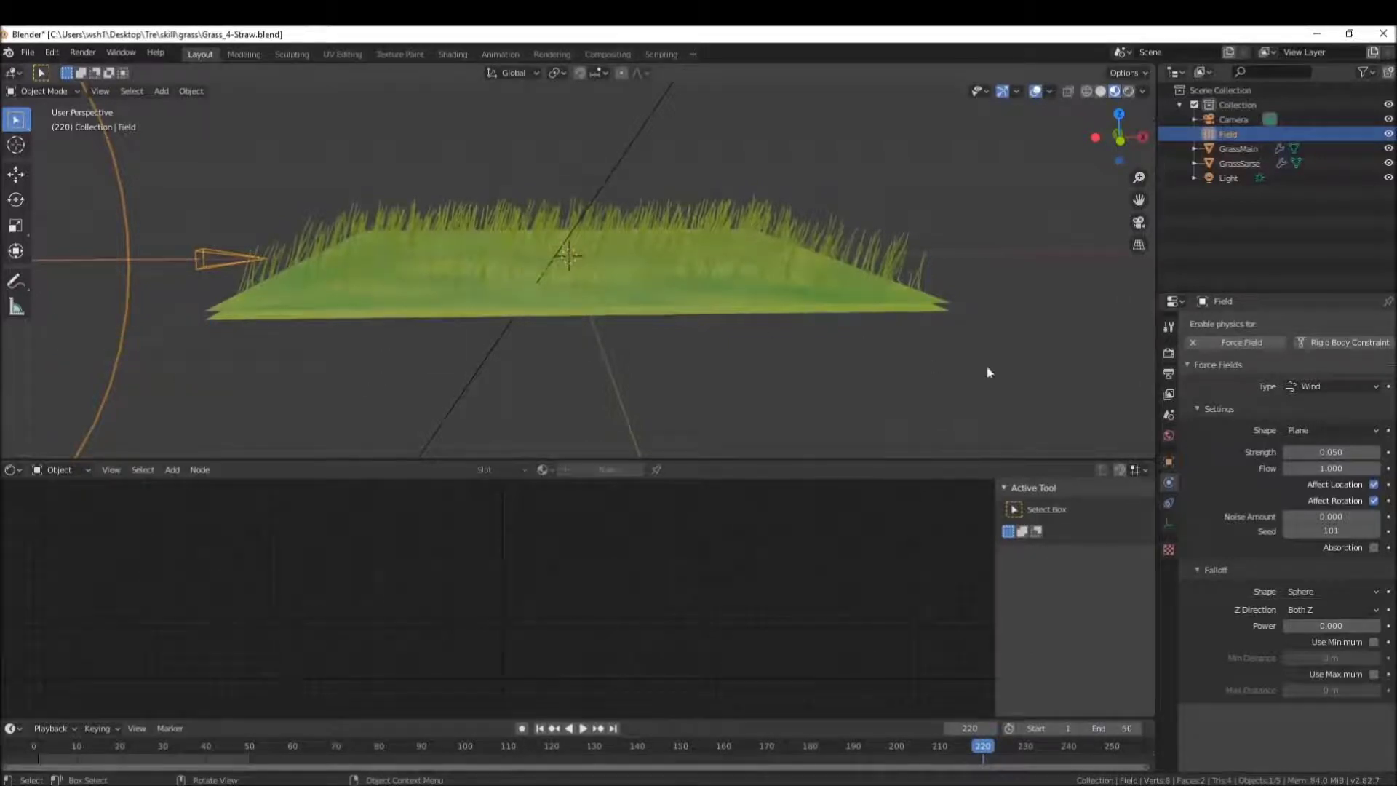
Set the wind field's noise amount to 1 and play the animation, viewing the grass from another angle.
left_click(1309, 518)
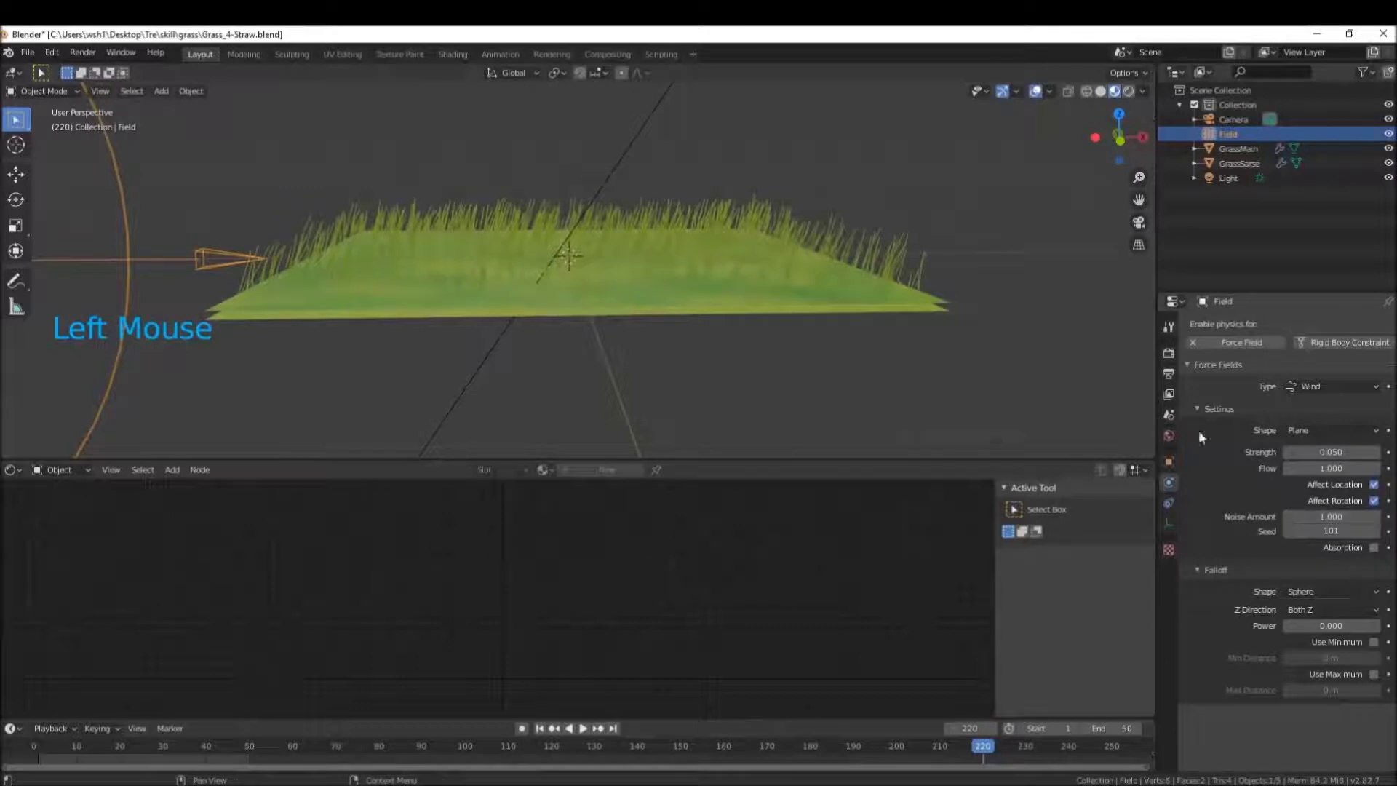
key("space")
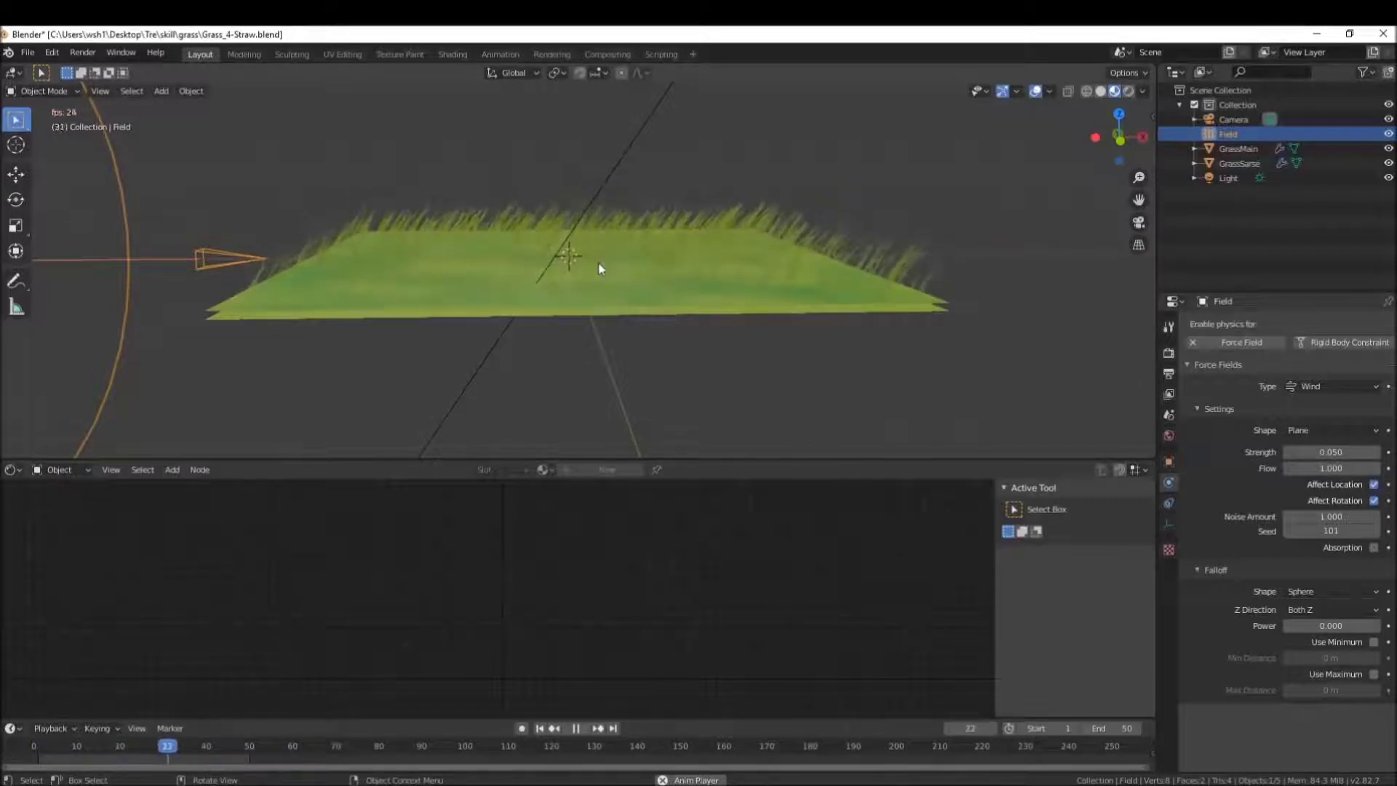
middle_click_drag(741, 247, 595, 256)
scroll(520, 244, "down", 3)
scroll(595, 256, "down", 1)
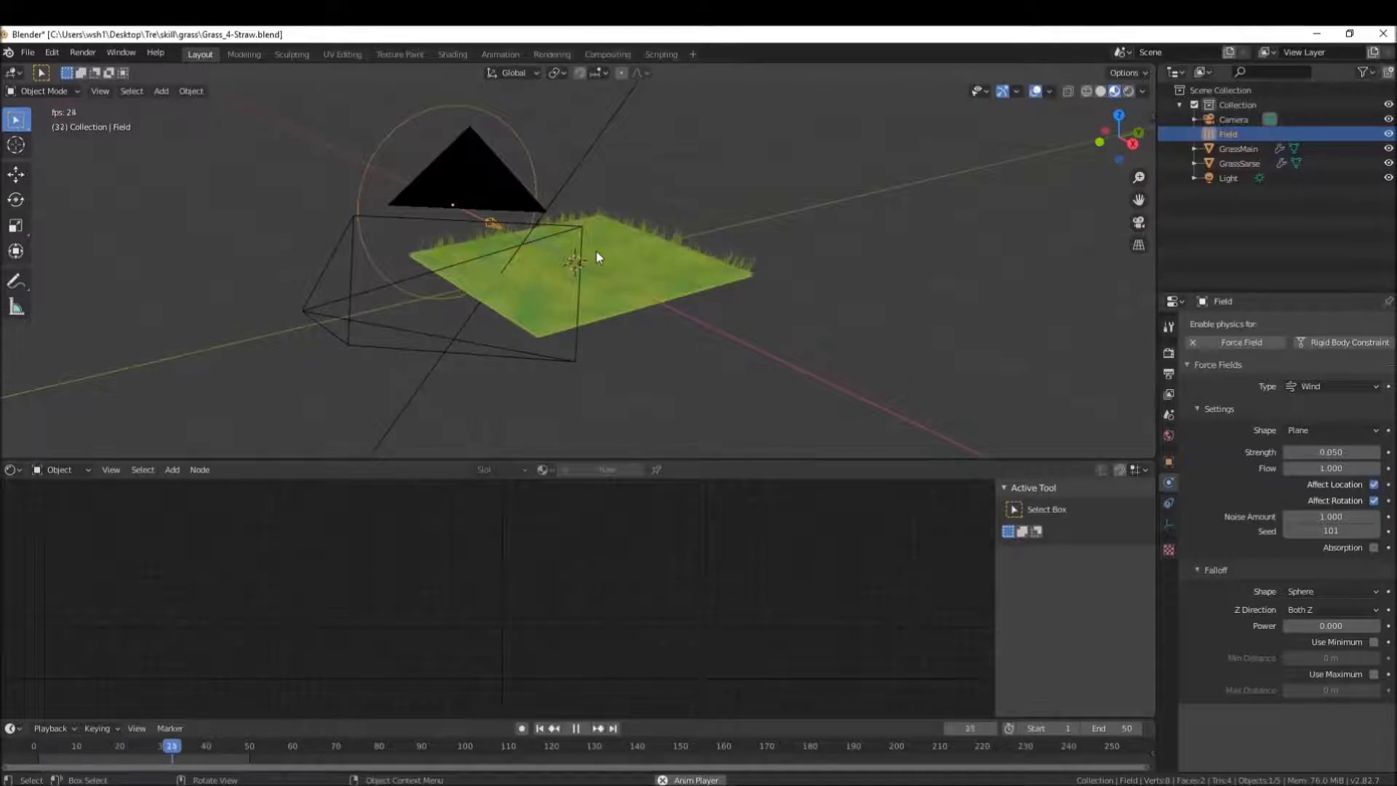
Switch to the camera view, stop playback at frame 42, render a test image and close the render.
key("KP_0")
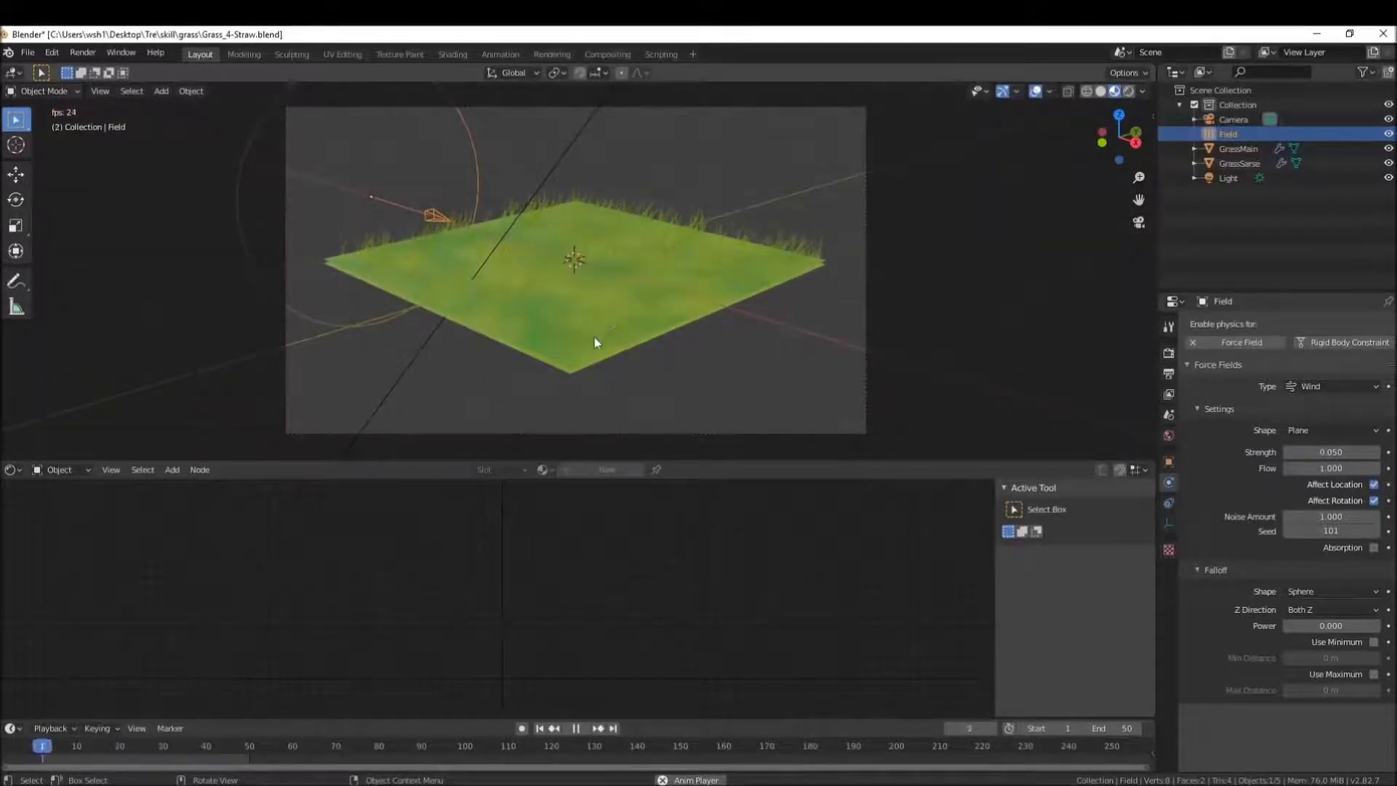
key("space")
left_click(216, 747)
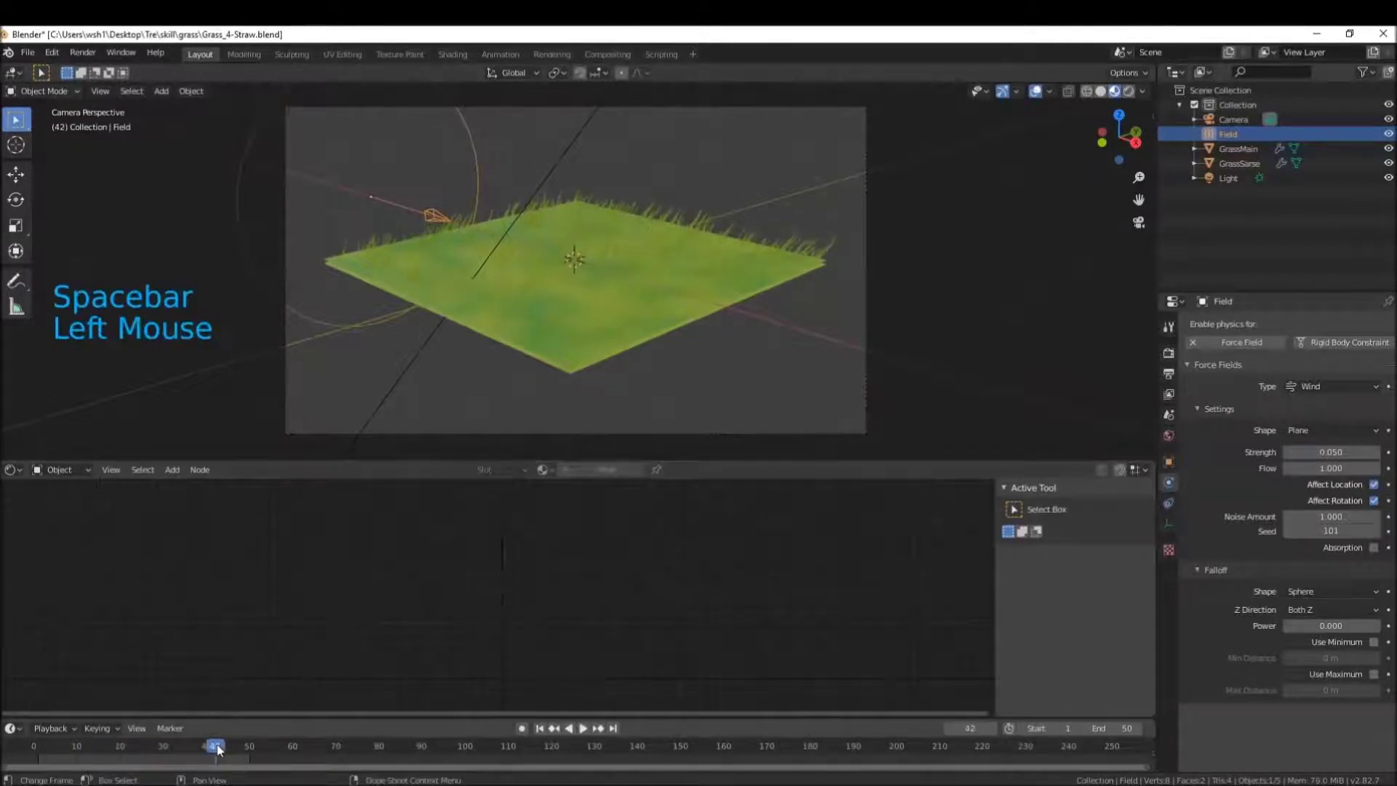
key("F12")
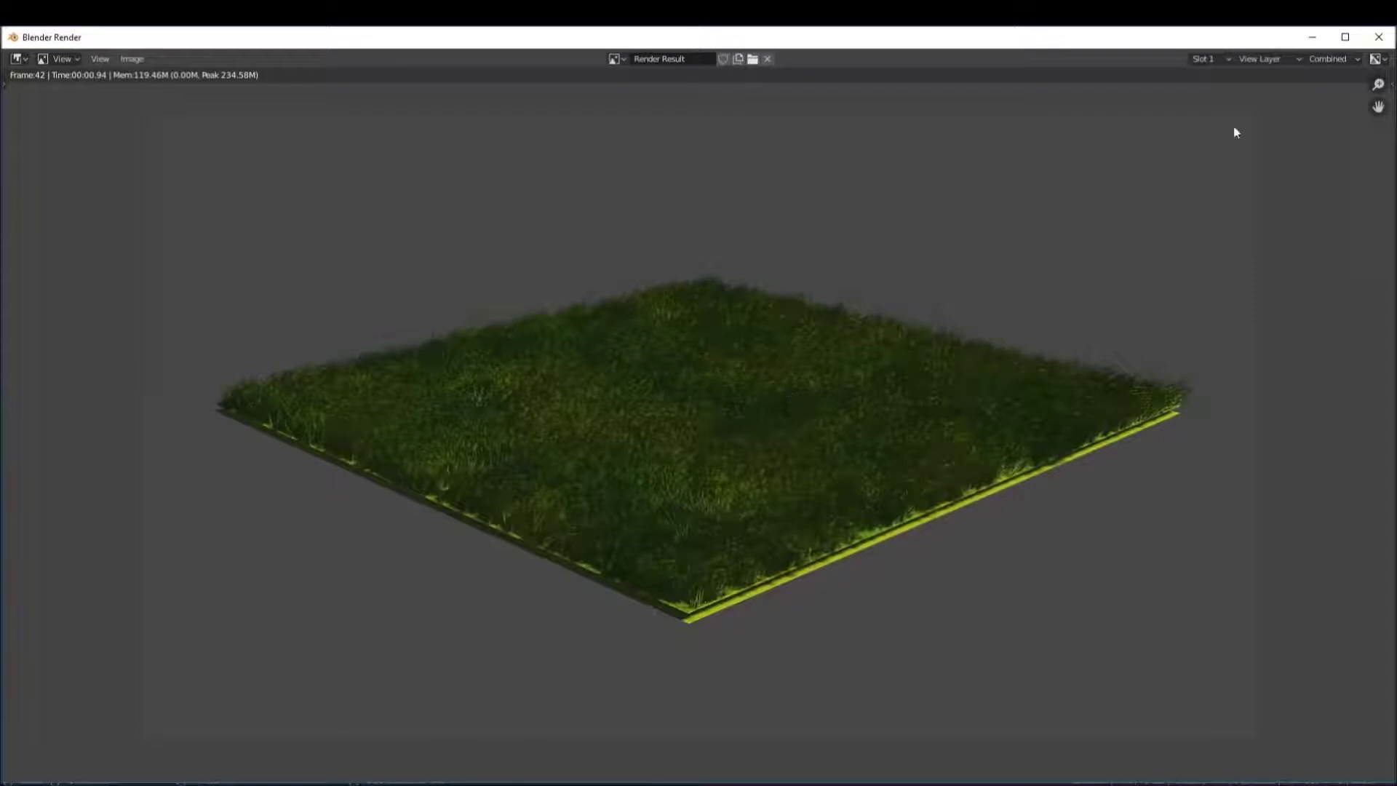
left_click(1378, 36)
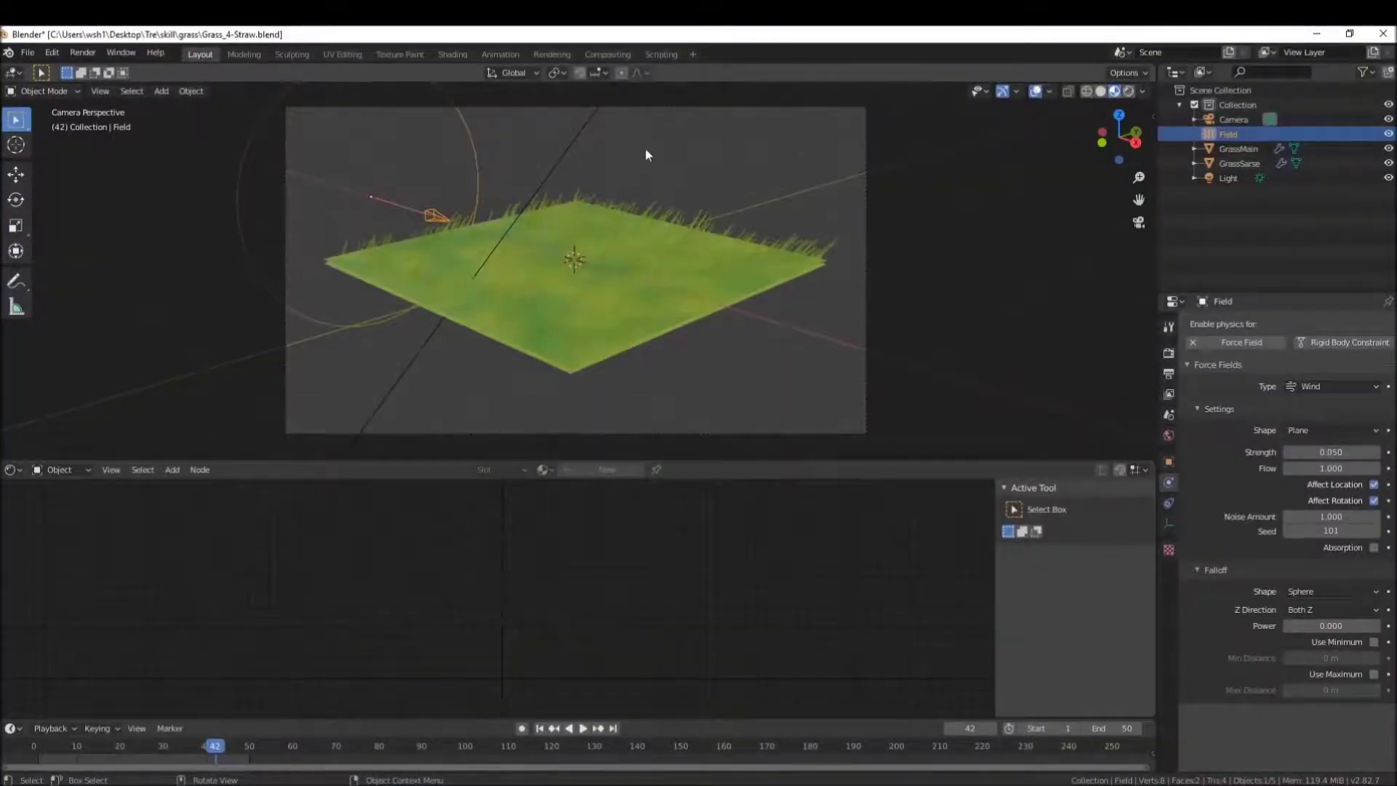
Show the viewport in rendered shading and set the GrassMain particle system's children display amount to 1000.
left_click(1128, 91)
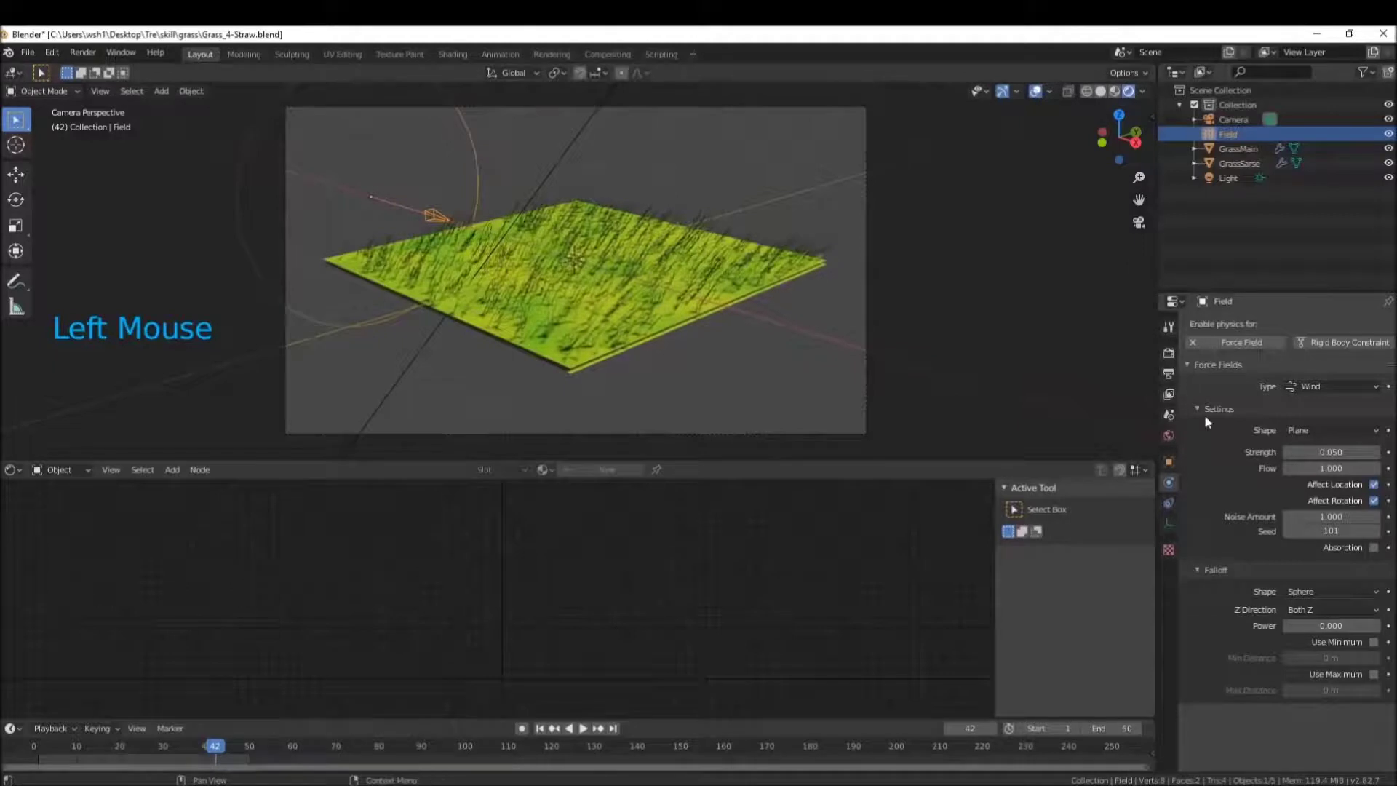
left_click(1168, 373)
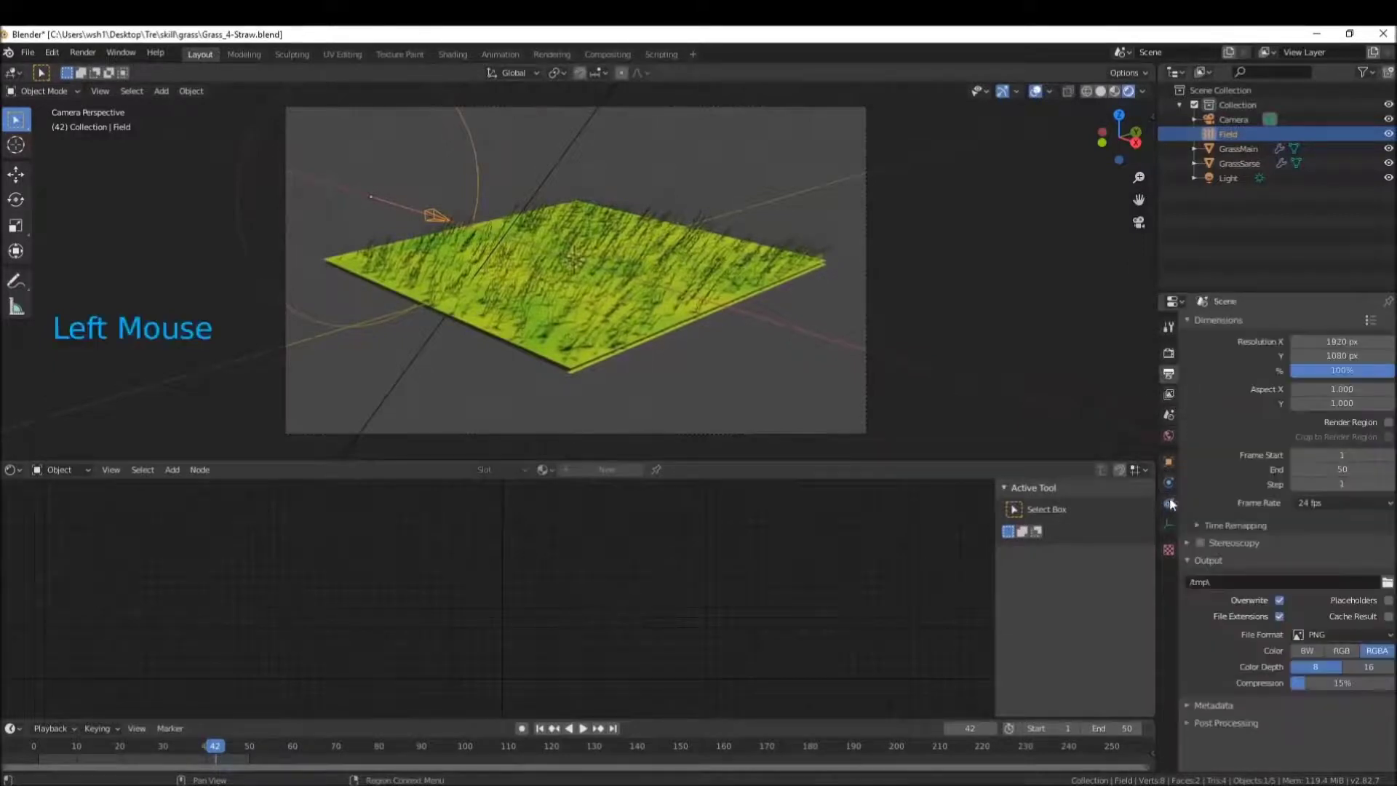
left_click(1235, 150)
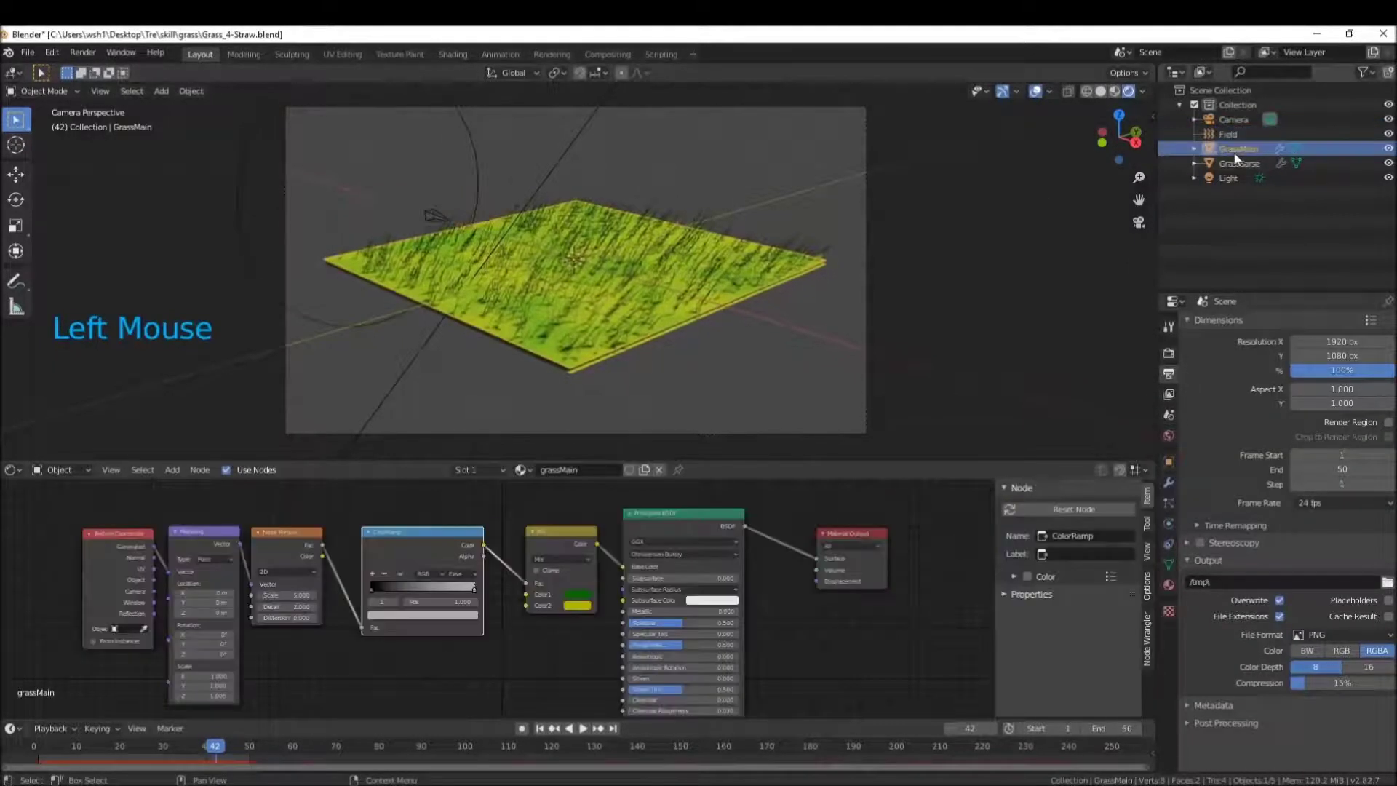
left_click(1168, 502)
scroll(1285, 492, "down", 10)
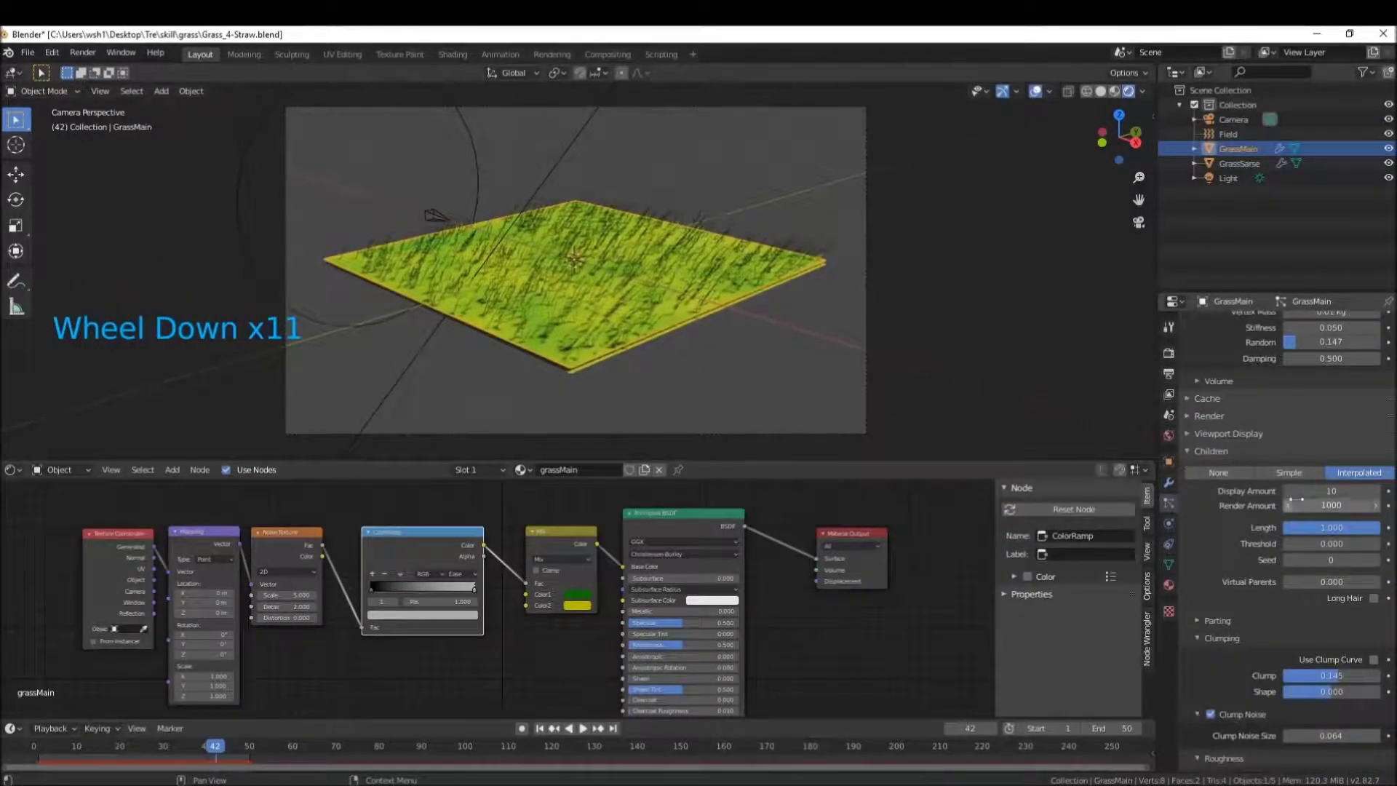
left_click(1324, 490)
type("00")
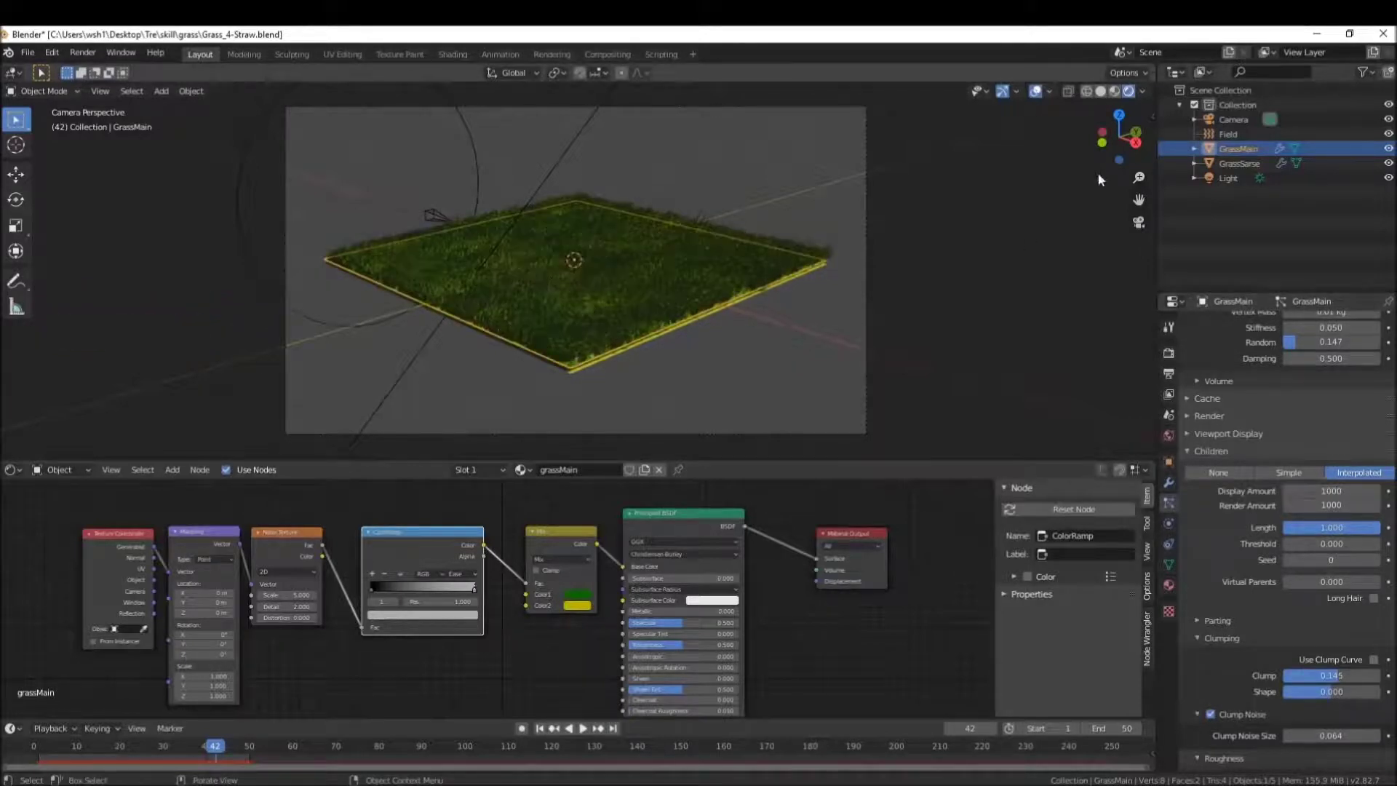
Lock the camera to the view, swing it around to frame the grass patch's brightly lit side, and unlock it.
left_click(1151, 117)
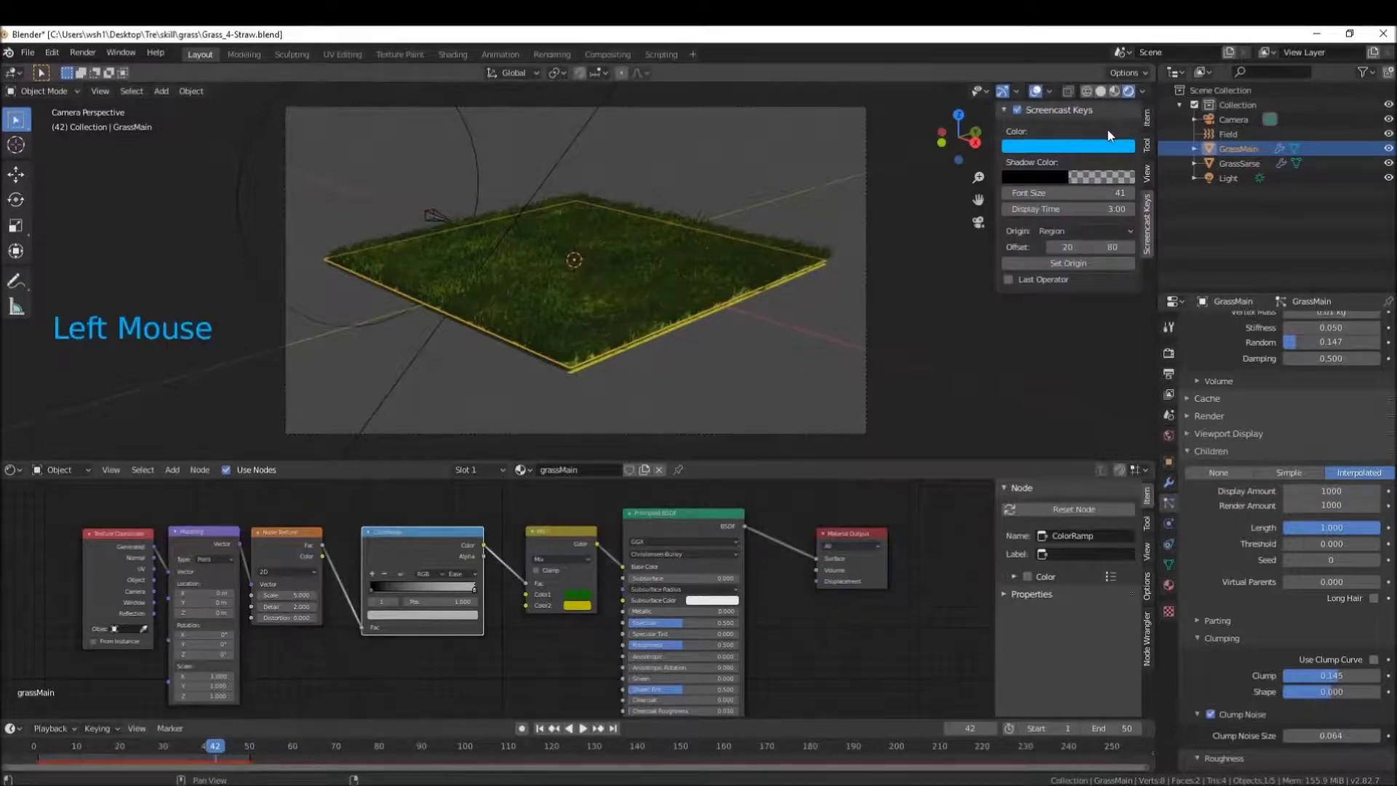
key("n")
key("n")
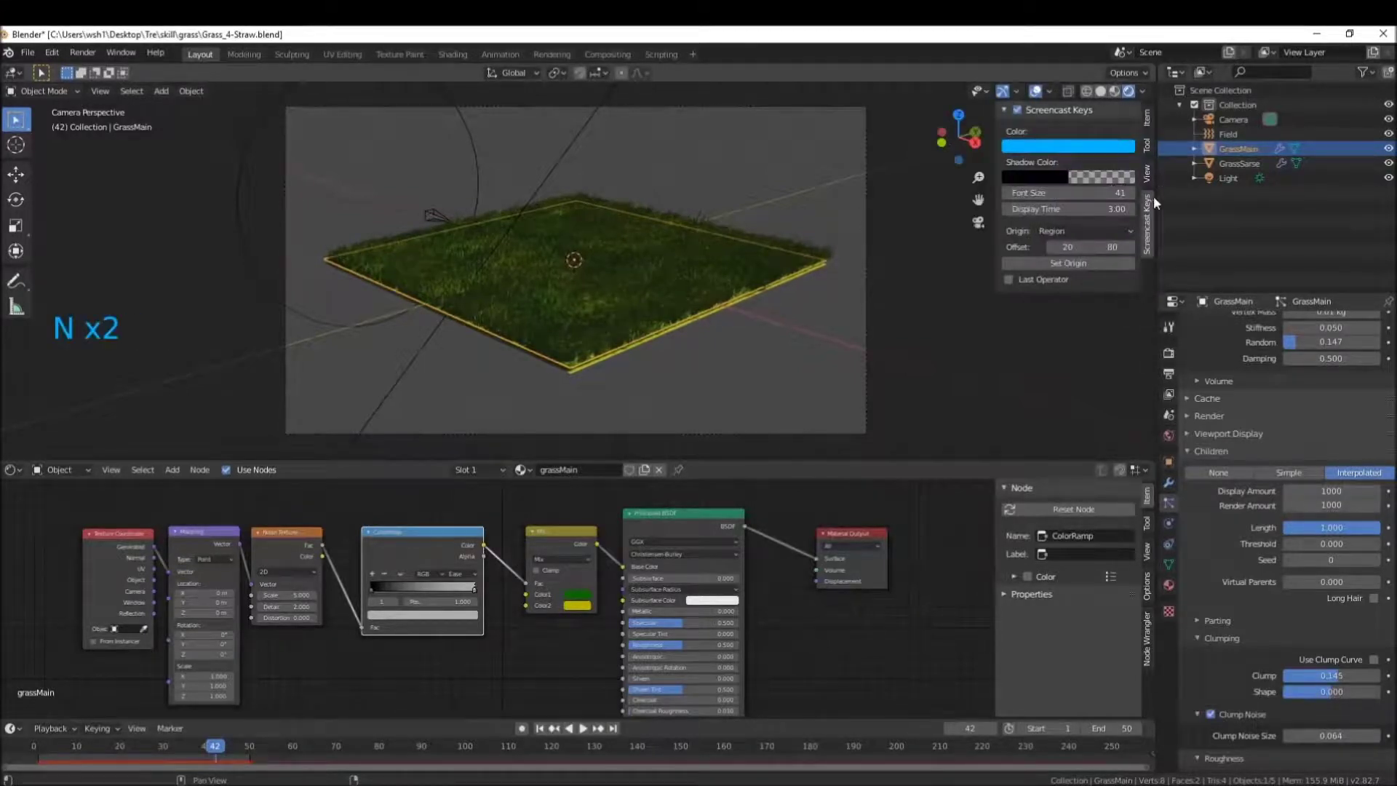
left_click(1145, 173)
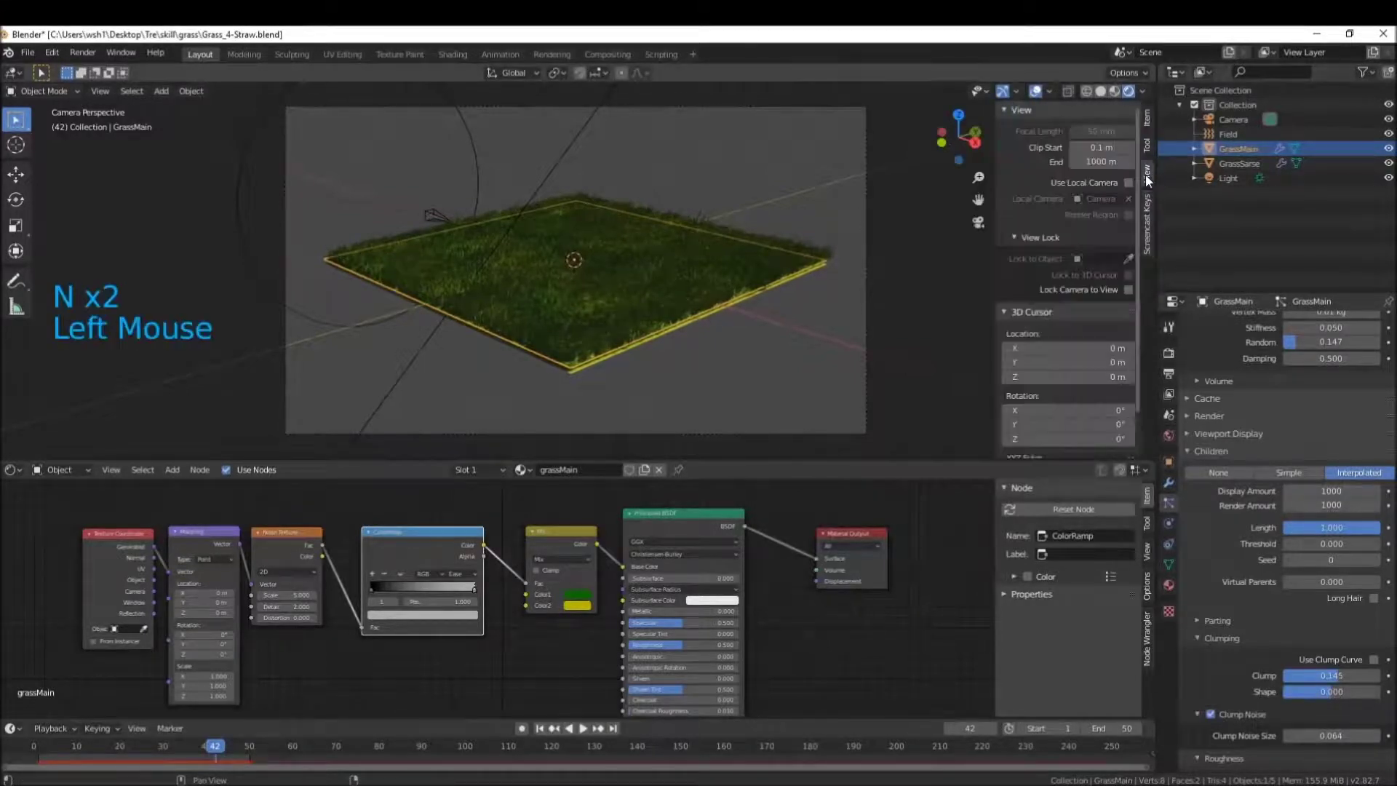
left_click(1124, 290)
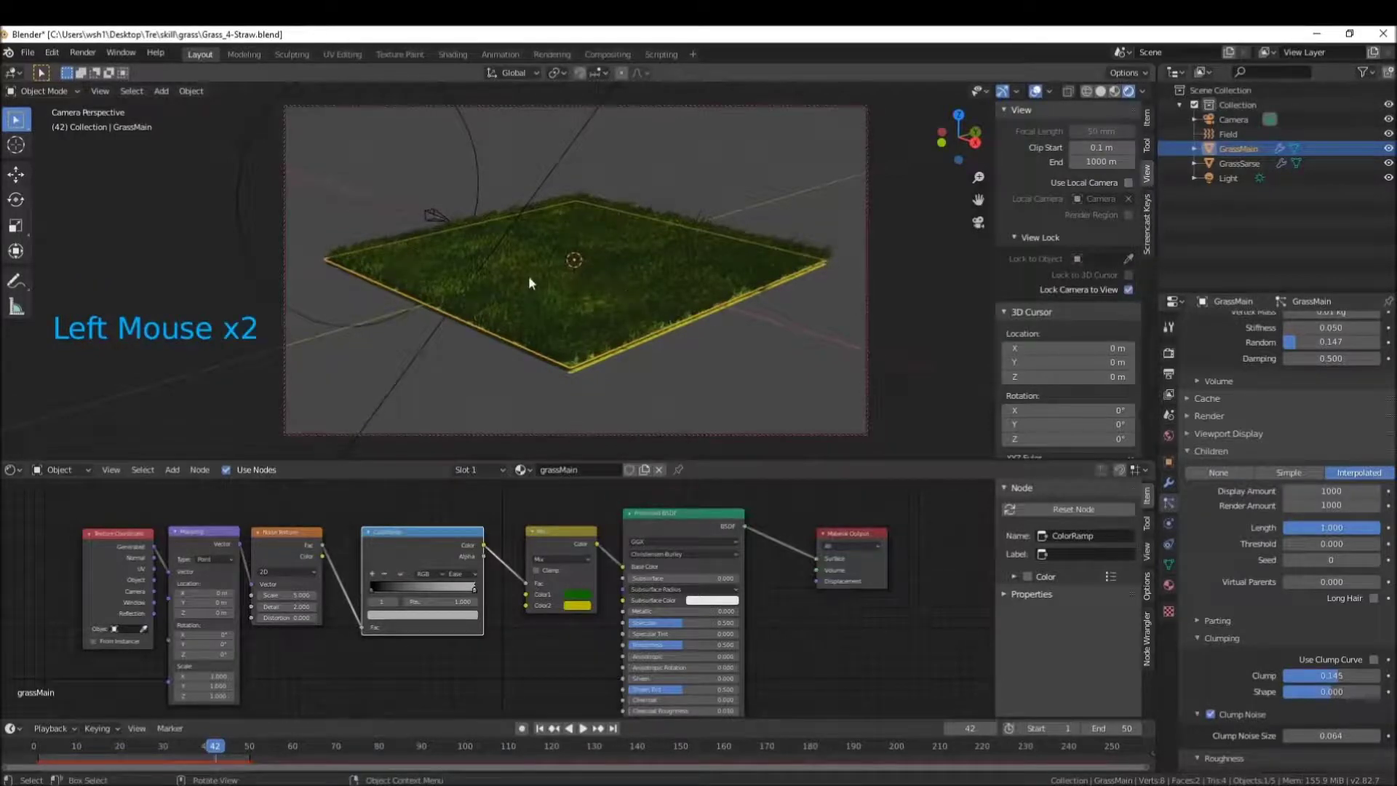
middle_click_drag(528, 275, 670, 281)
middle_click_drag(502, 280, 698, 285)
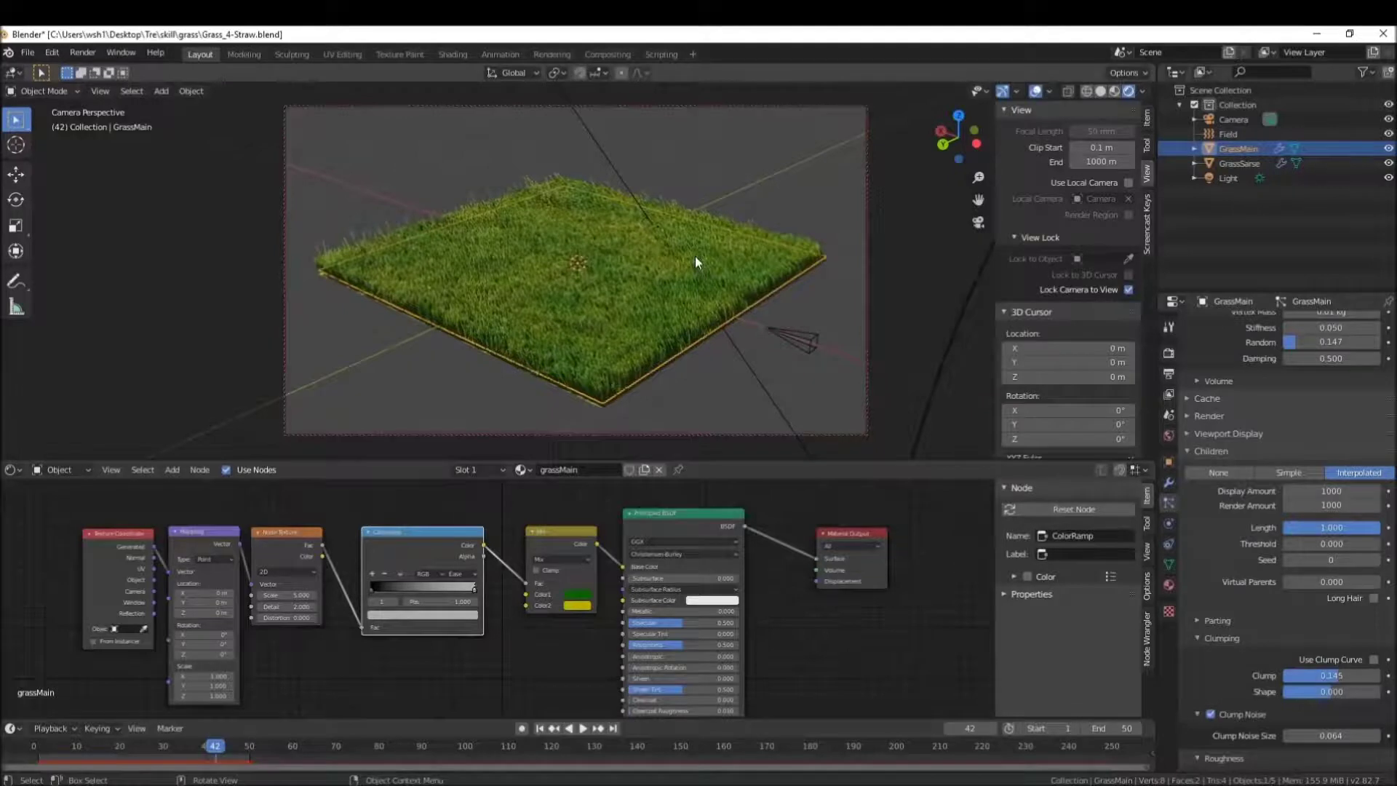
left_click(1128, 289)
Check that orbiting leaves the camera alone, return to the camera view, render a test image and put the render window away.
mouse_move(717, 198)
middle_mouse_down()
mouse_move(660, 199)
mouse_move(759, 202)
mouse_move(728, 195)
middle_mouse_up()
key("KP_0")
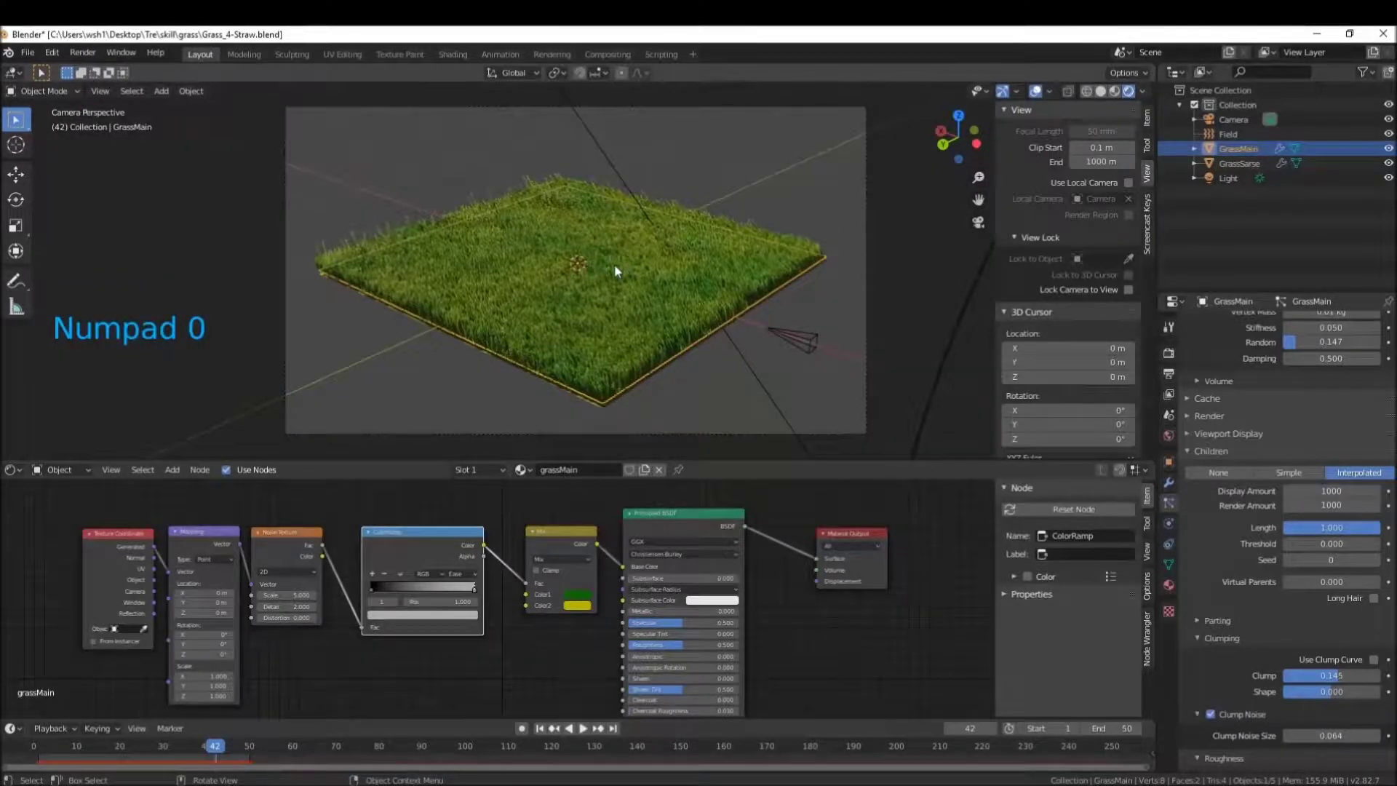
key("F12")
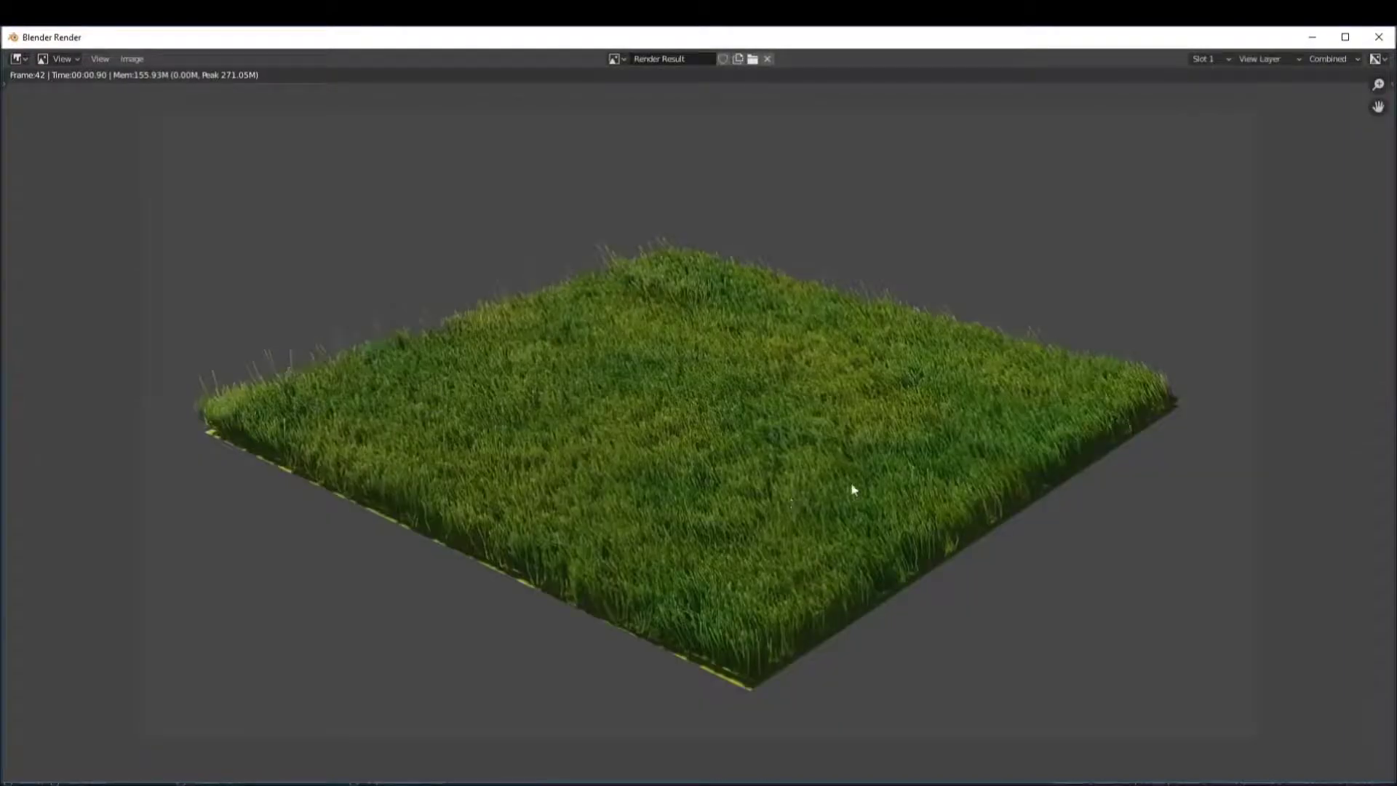
left_click(1311, 37)
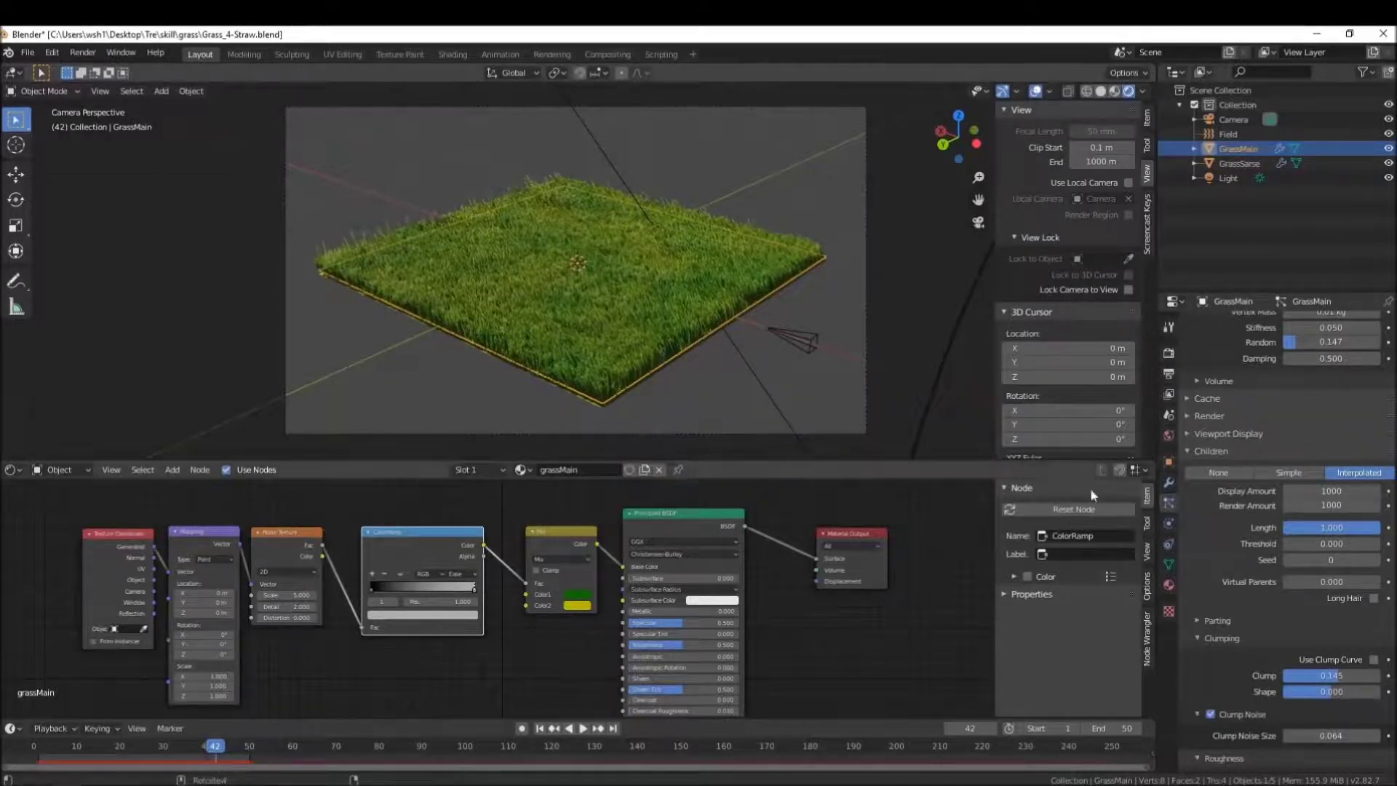
Darken the world background colour to black with a value of 0, render a test image and close the render.
left_click(1167, 435)
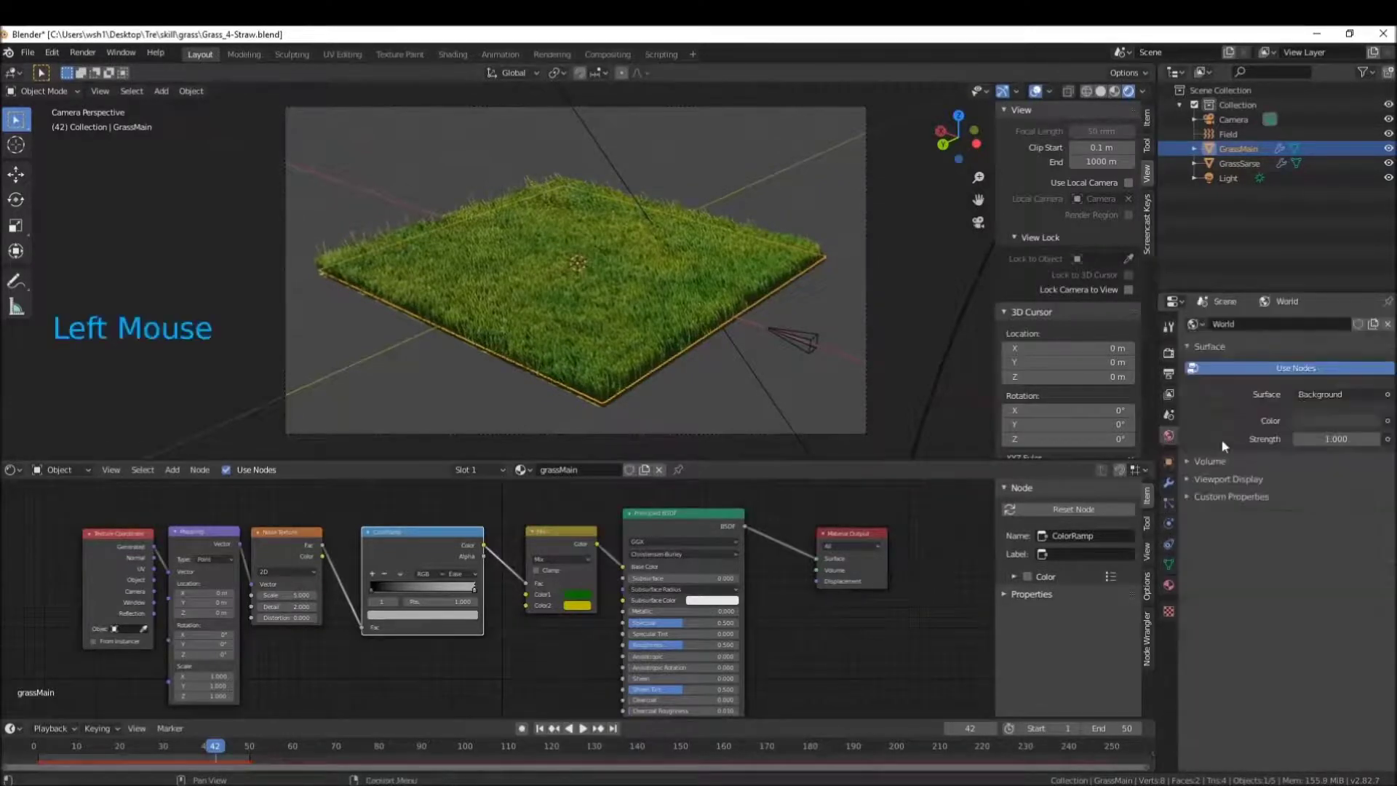
left_click(1303, 420)
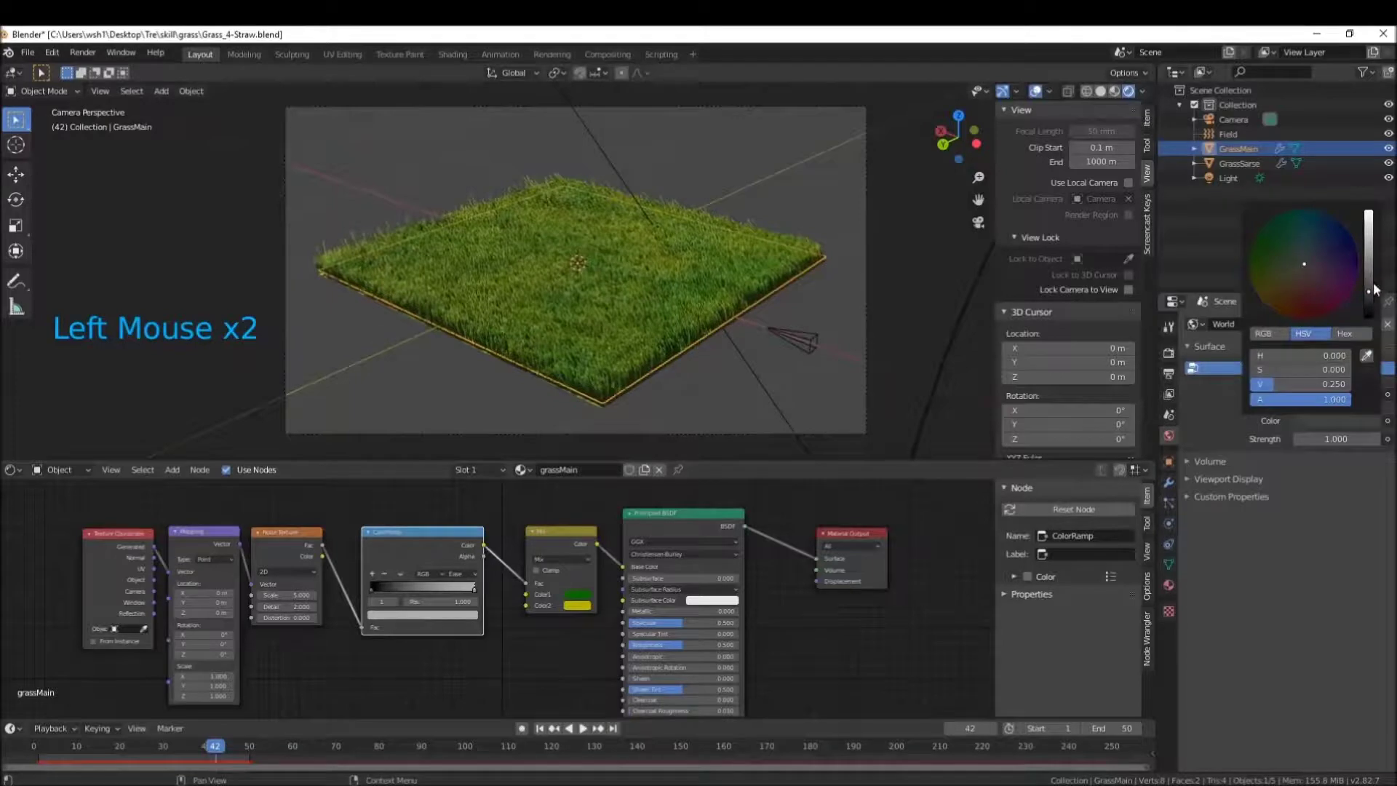
left_click(1367, 291)
left_click_drag(1368, 289, 1367, 314)
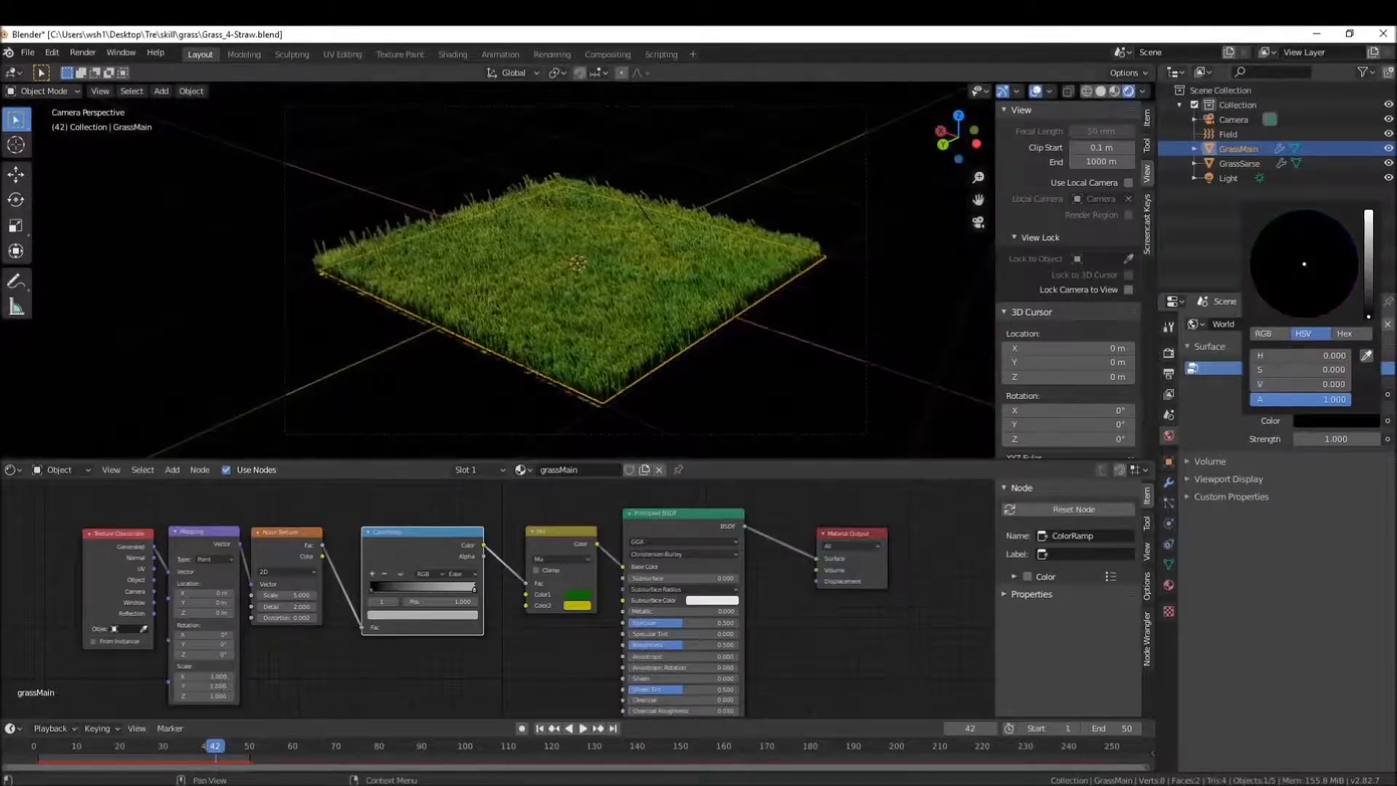
key("F12")
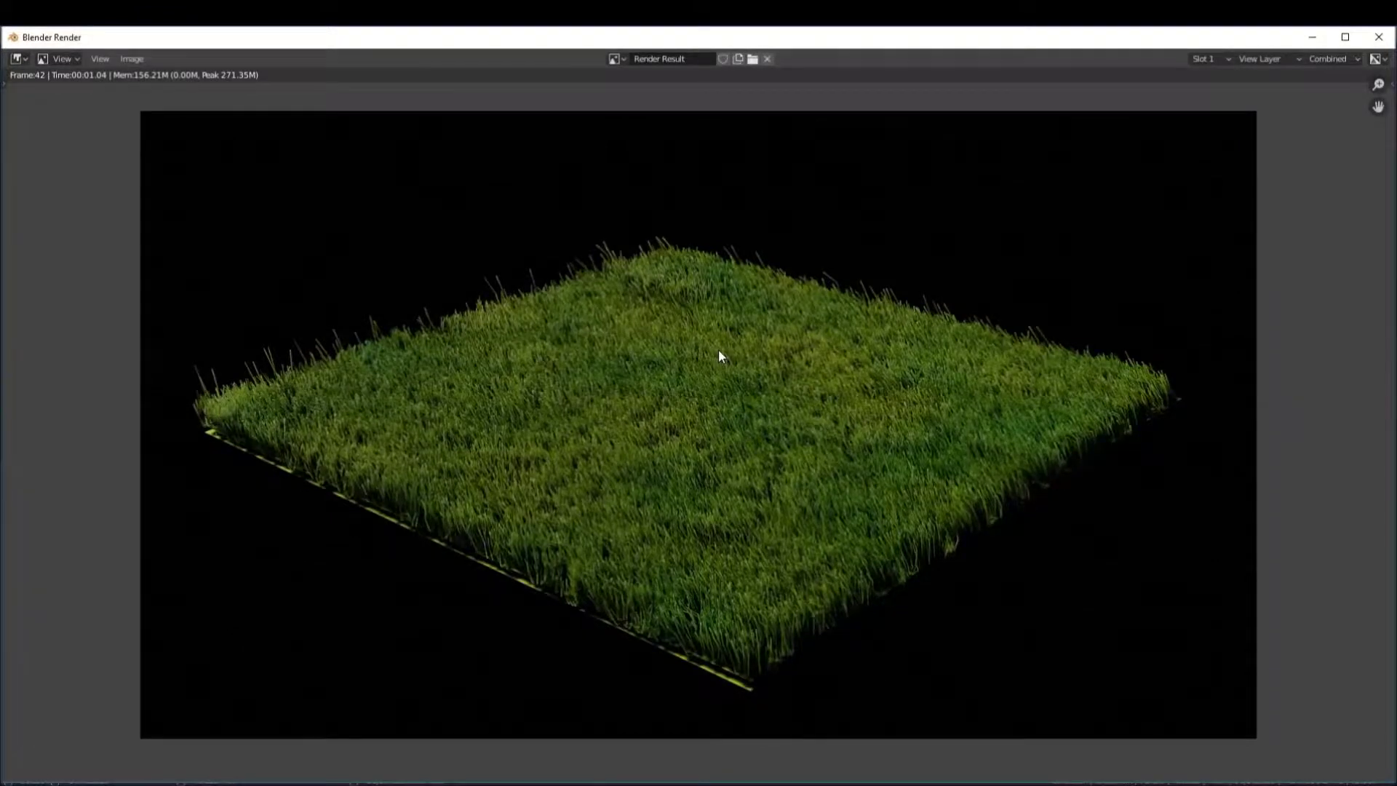
key("Escape")
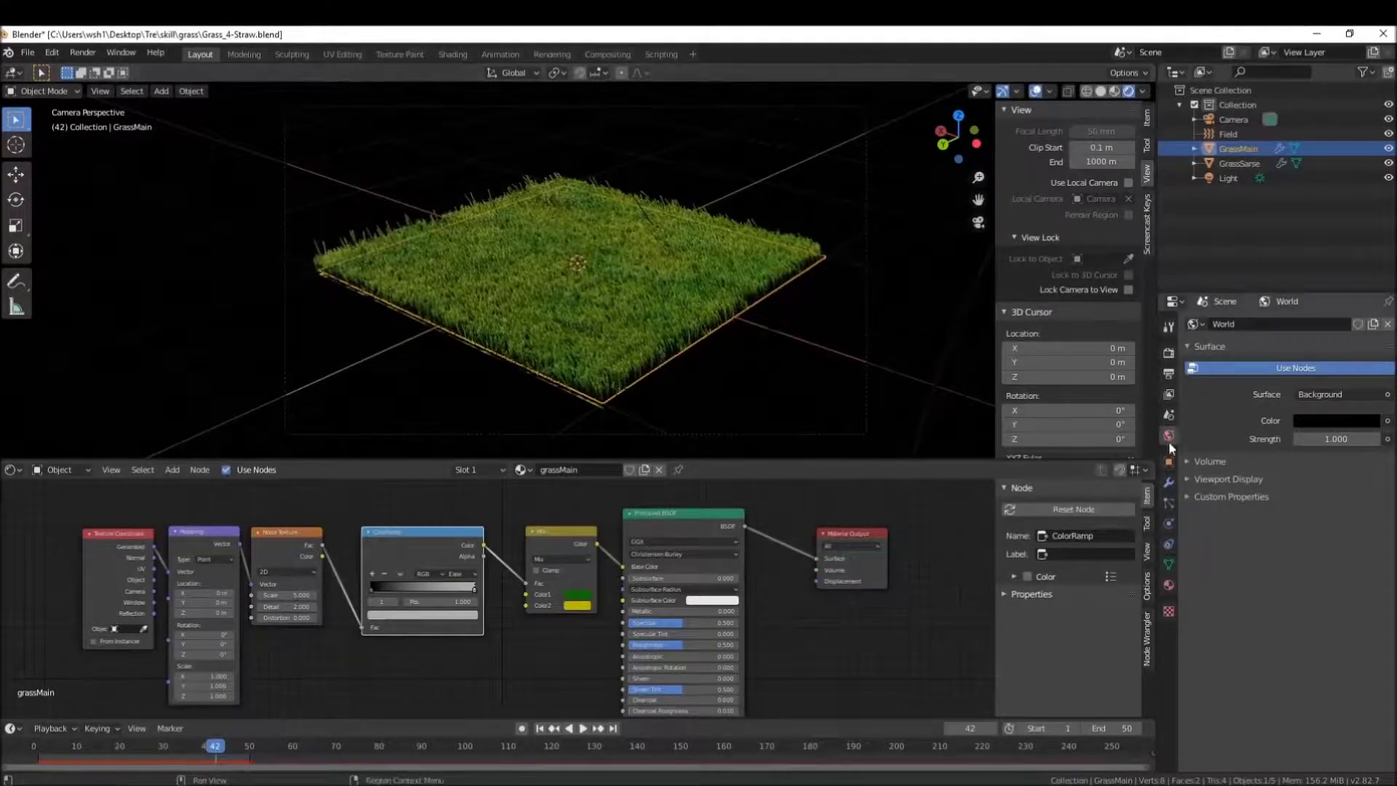
Set the scene's output file format to FFmpeg video.
left_click(1169, 354)
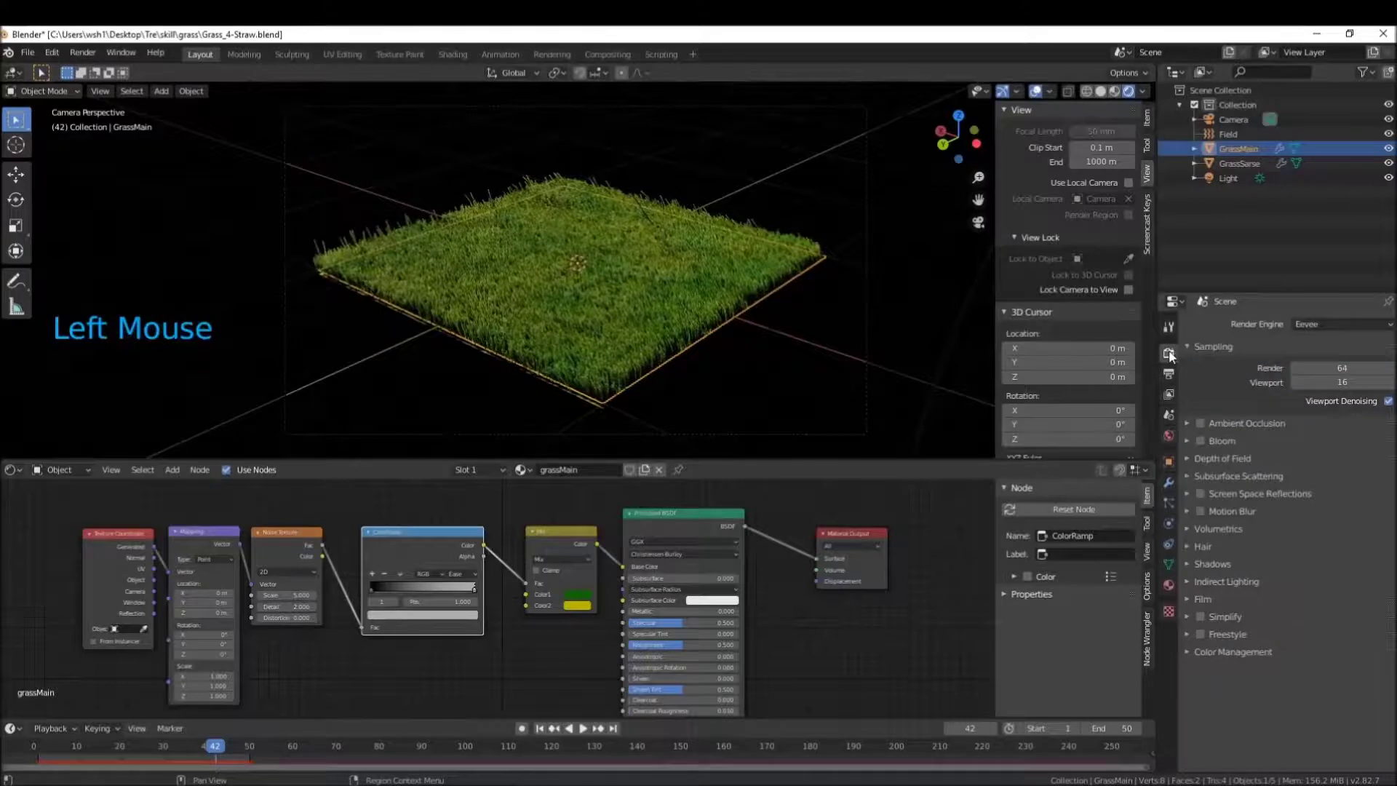
scroll(1170, 371, "up", 3)
scroll(1170, 371, "down", 2)
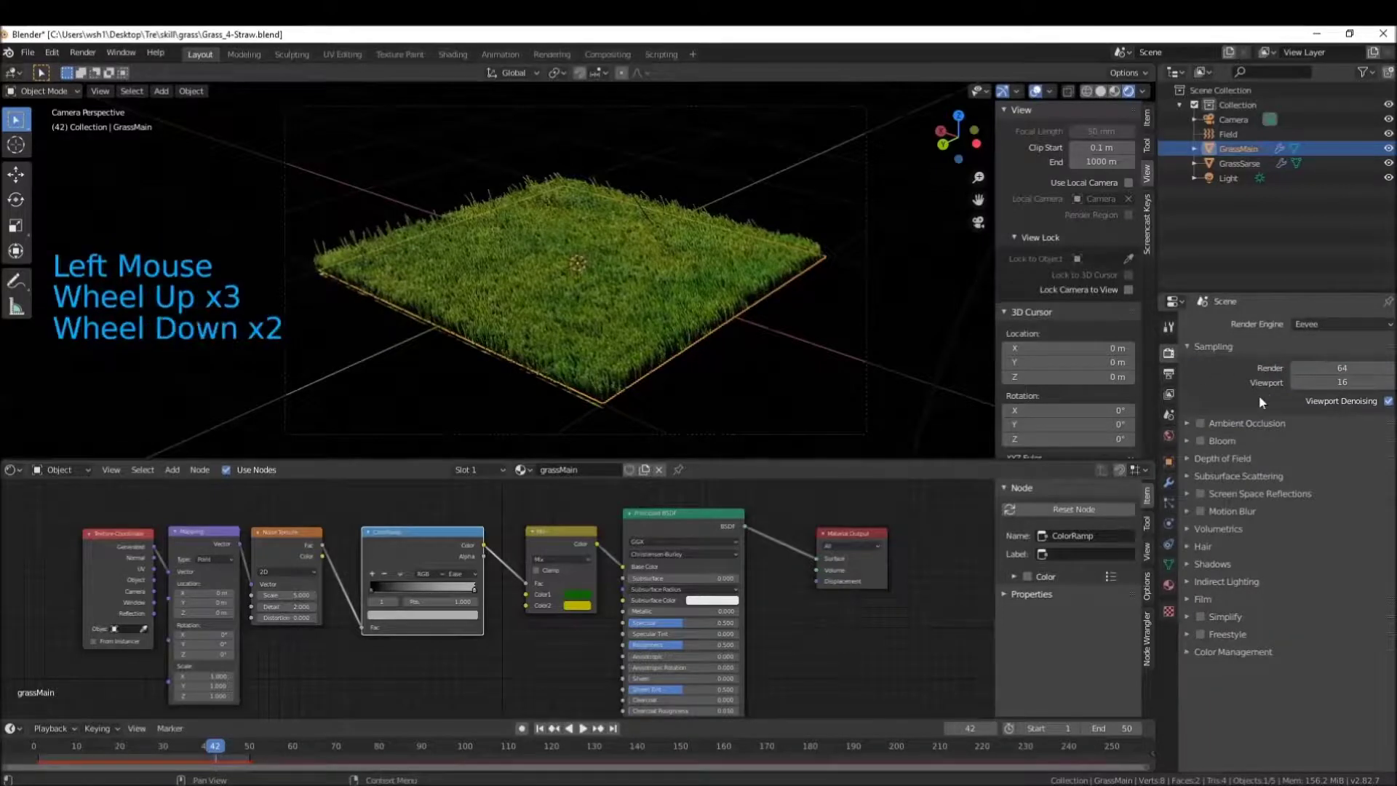
left_click(1169, 373)
scroll(1171, 374, "down", 2)
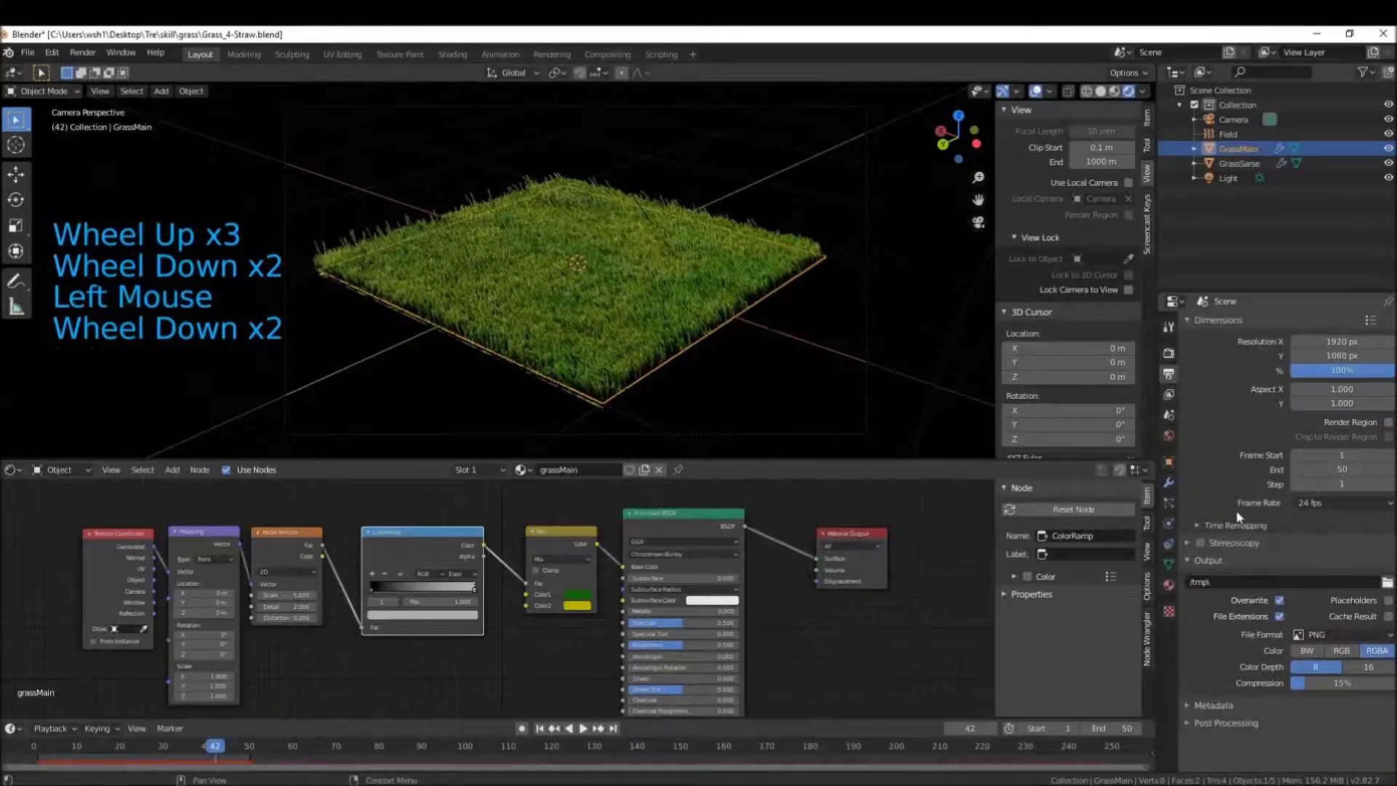
left_click(1168, 374)
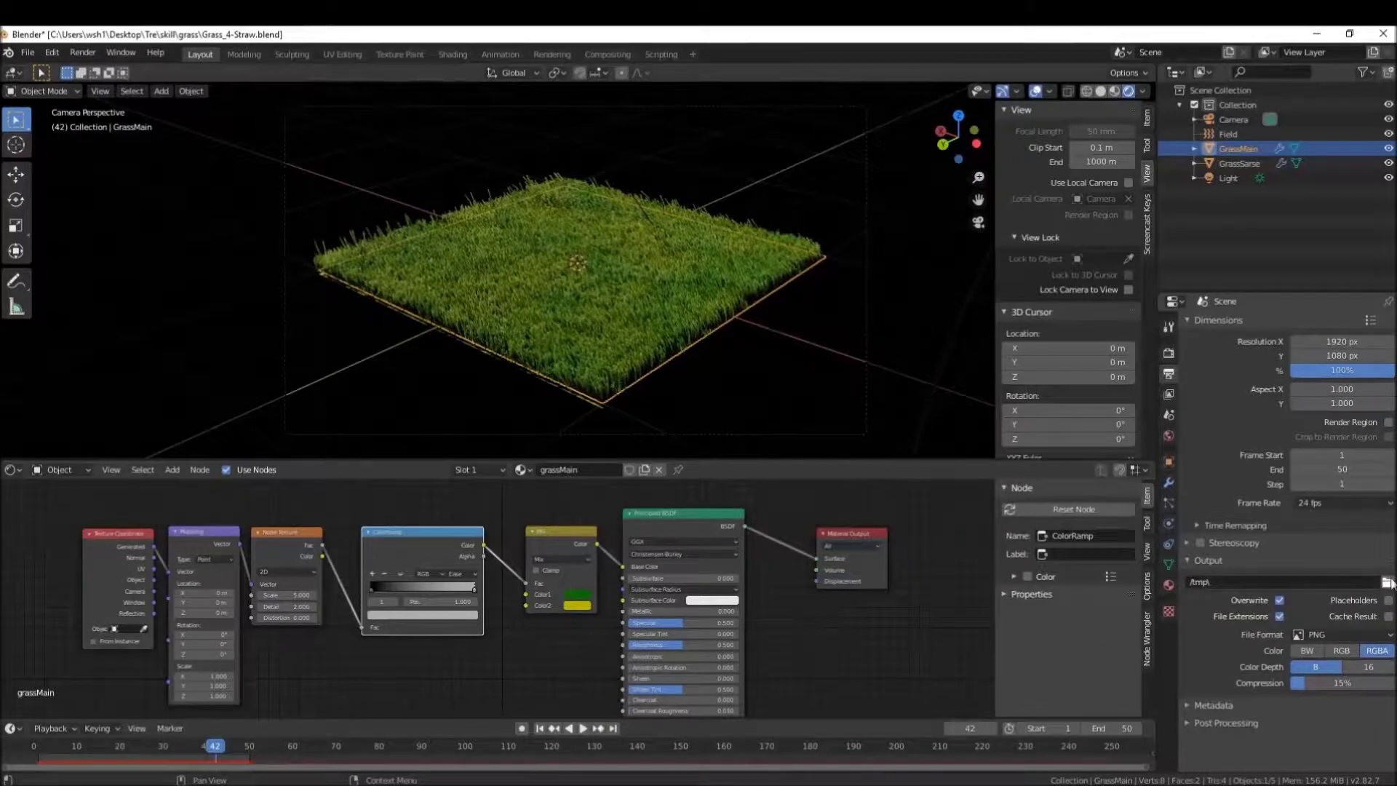
left_click(1342, 635)
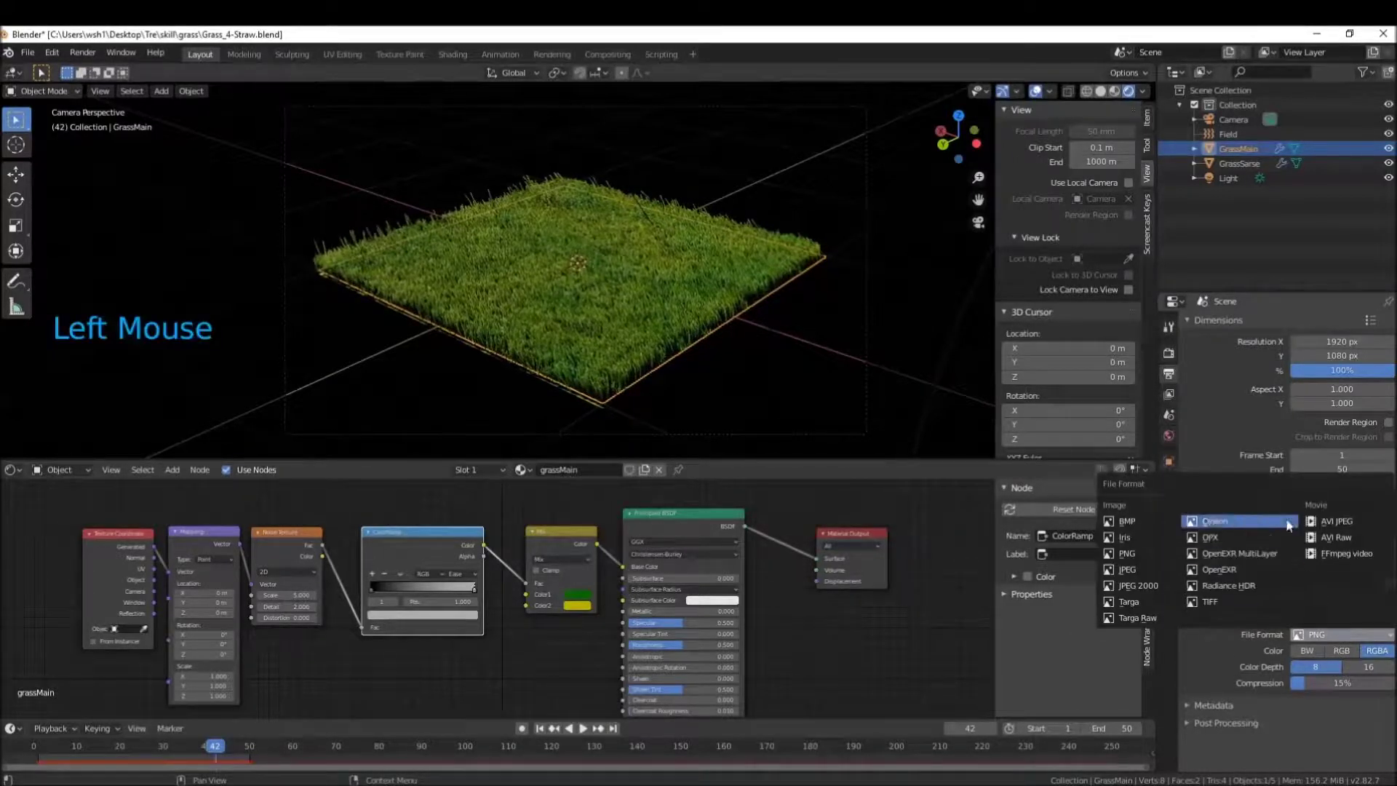
left_click(1345, 555)
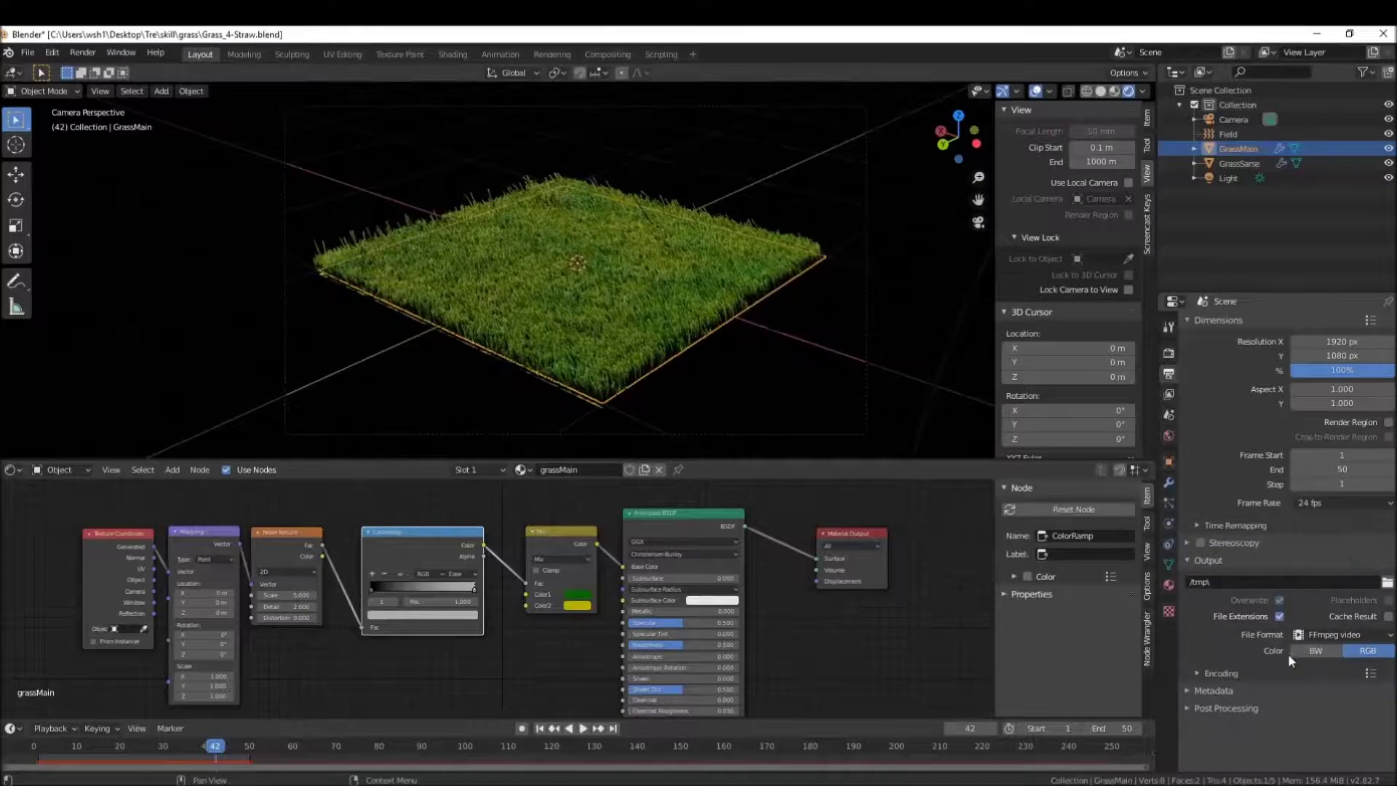
Set the video encoding container to MPEG-4.
left_click(1196, 669)
scroll(1194, 668, "down", 5)
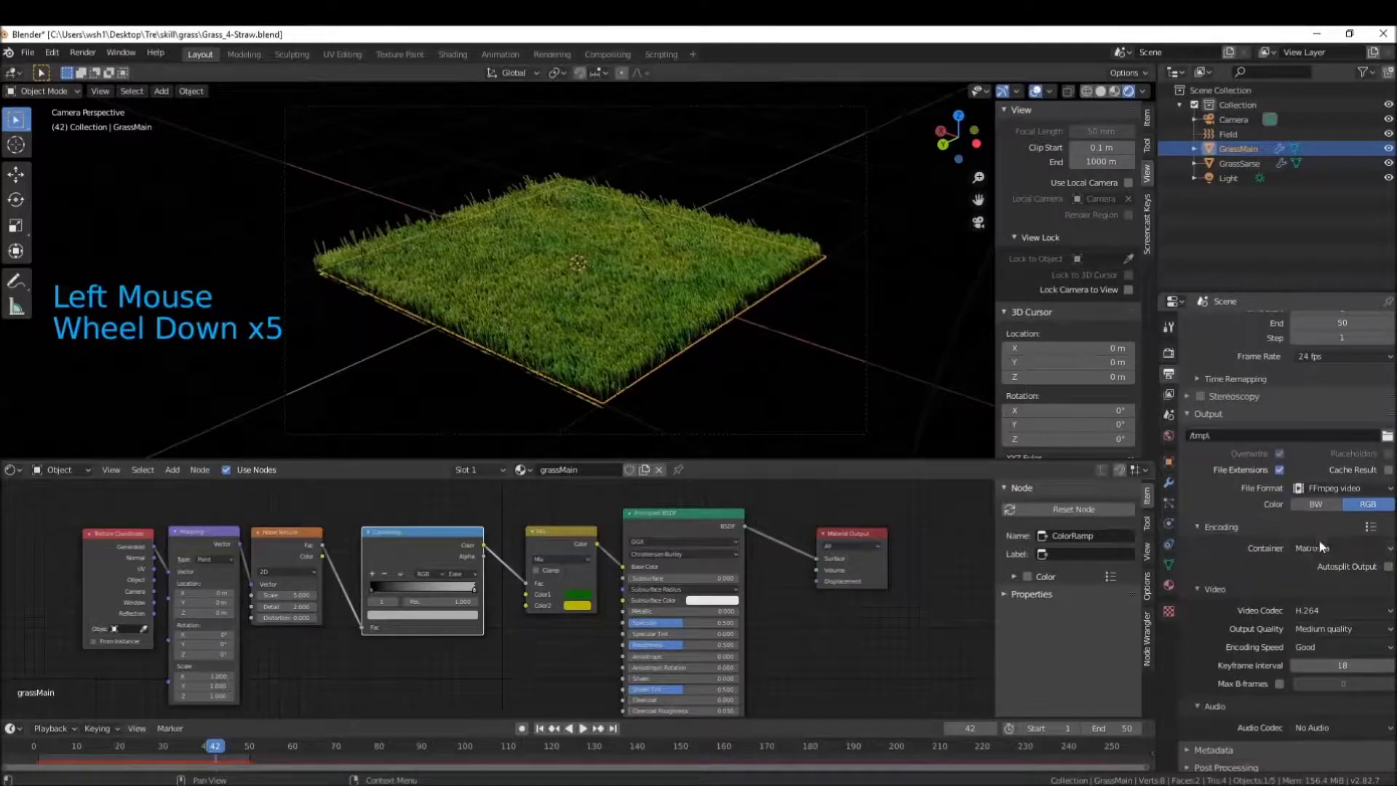
left_click(1315, 550)
left_click(1318, 597)
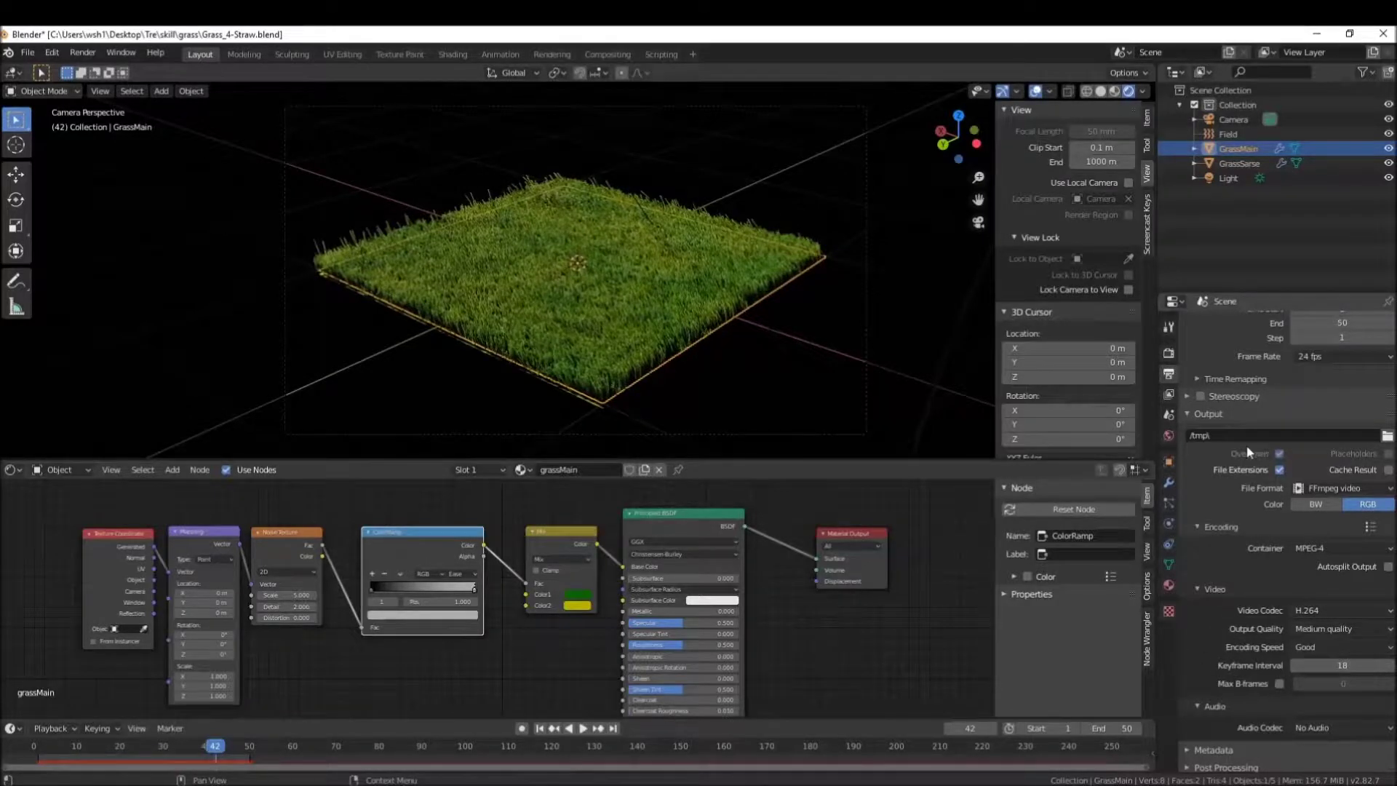
scroll(1248, 451, "up", 9)
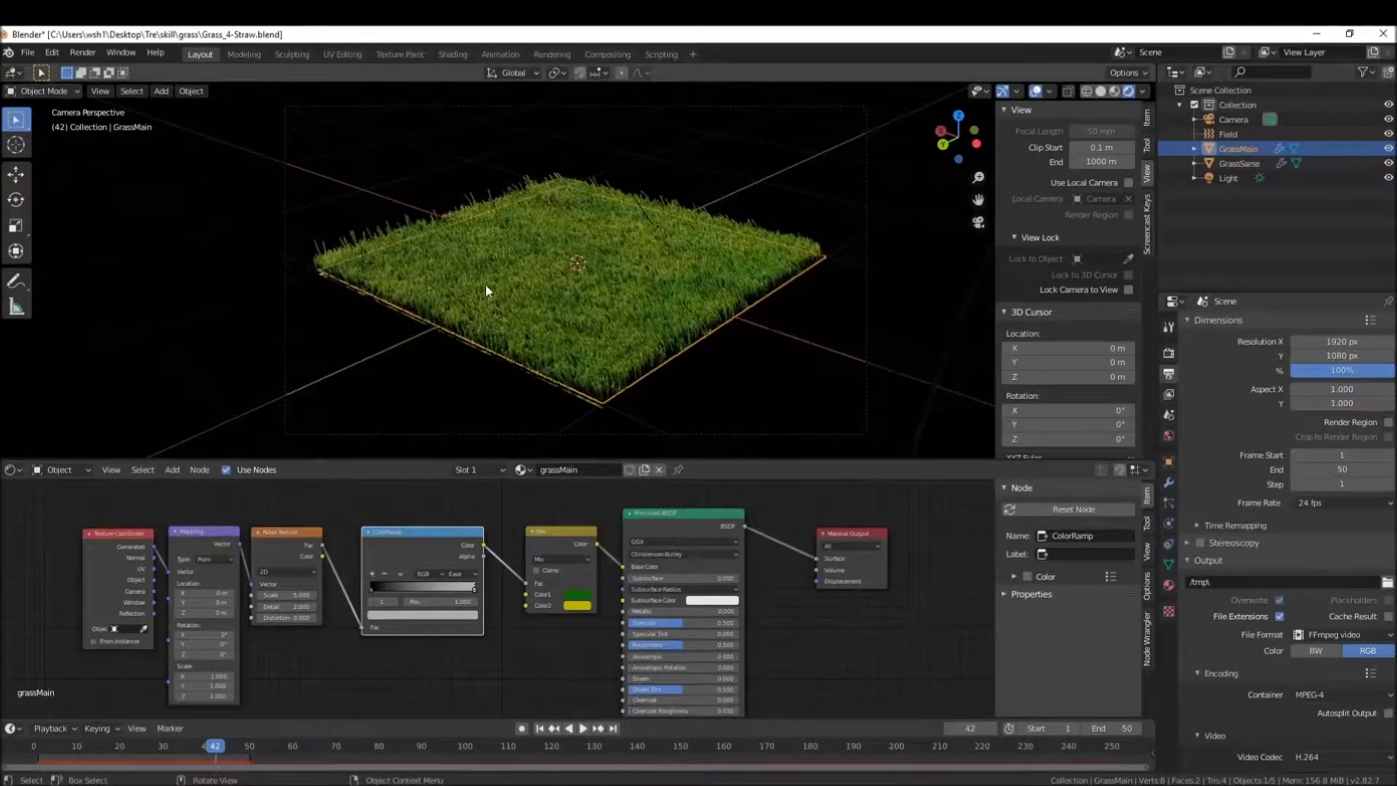
Orbit out of the camera view, switch to material preview shading and play the grass animation, stopping at frame 32.
middle_click_drag(496, 295, 566, 291)
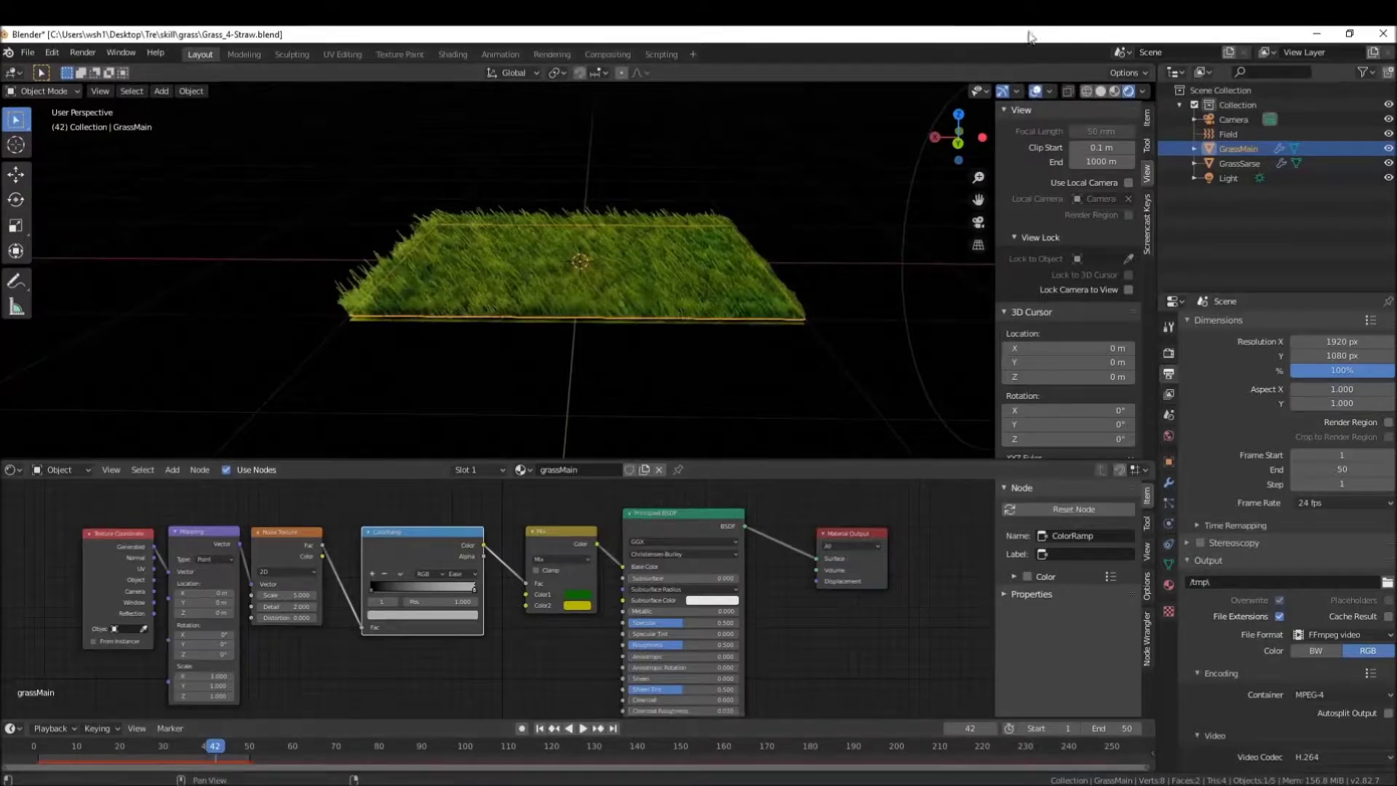
left_click(1114, 90)
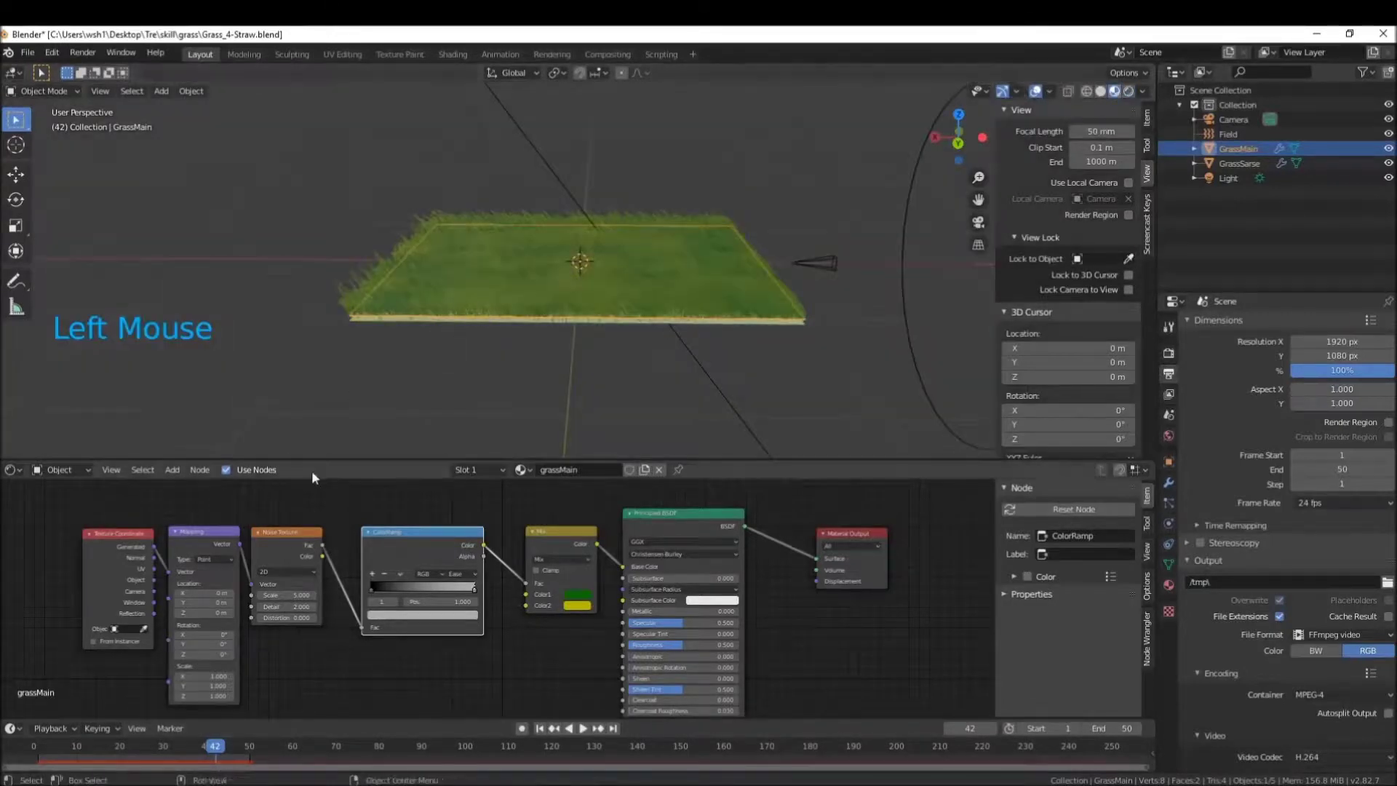
key("space")
key("space")
key("space")
key("space")
key("space")
key("space")
key("space")
key("space")
key("space")
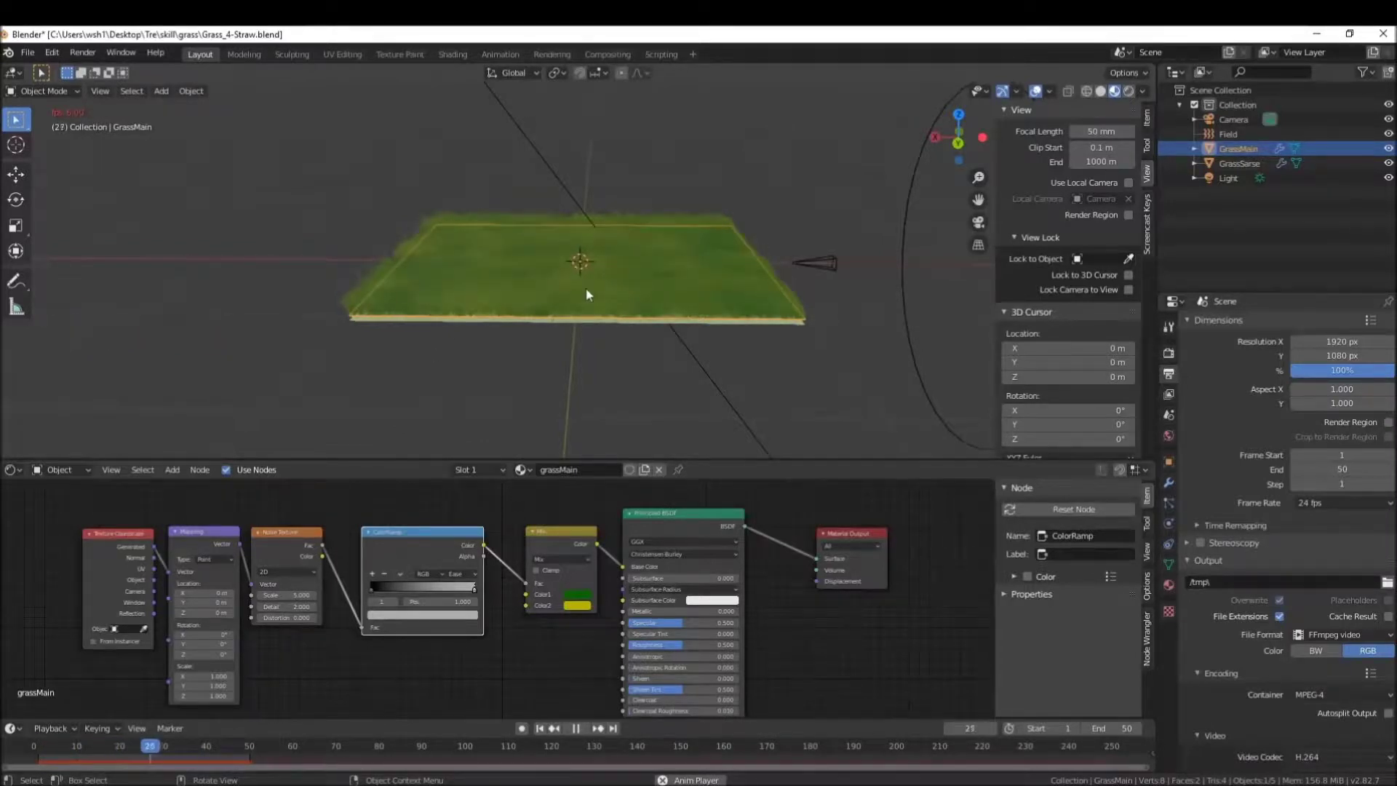
key("space")
Expand the cache settings of the GrassMain particle system to examine its simulation range and bake options.
left_click(1169, 504)
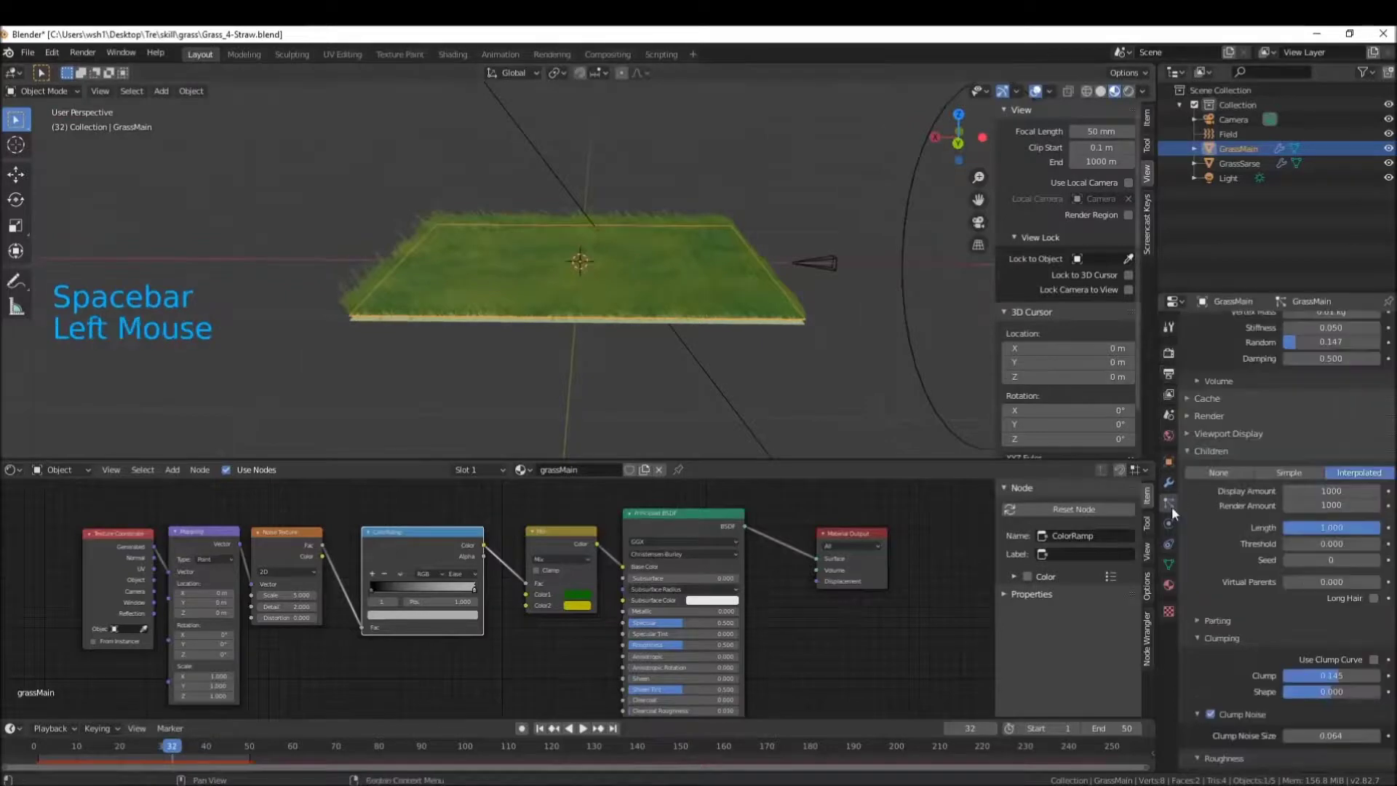
scroll(1211, 495, "down", 10)
scroll(1222, 521, "down", 3)
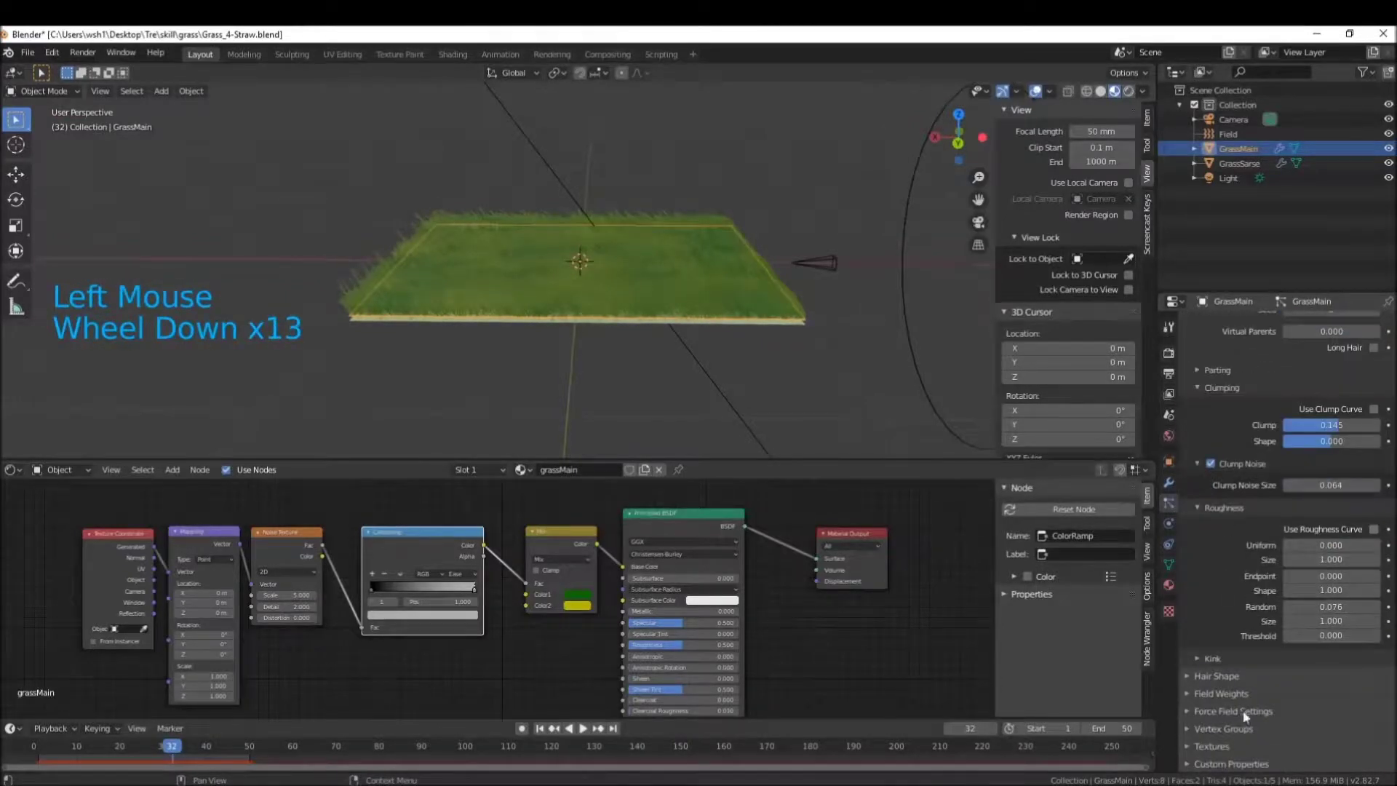
scroll(1223, 641, "up", 10)
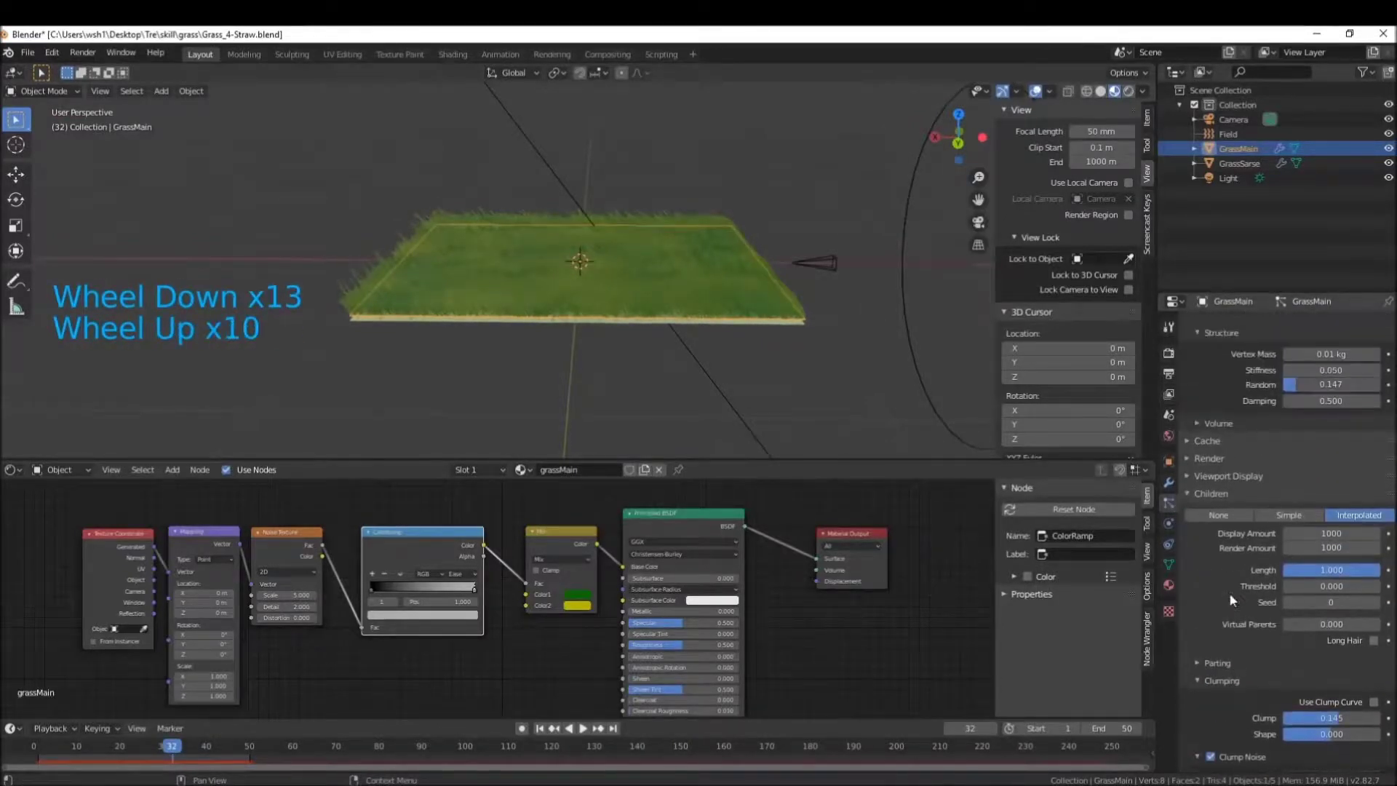
left_click(1192, 440)
scroll(1273, 534, "down", 1)
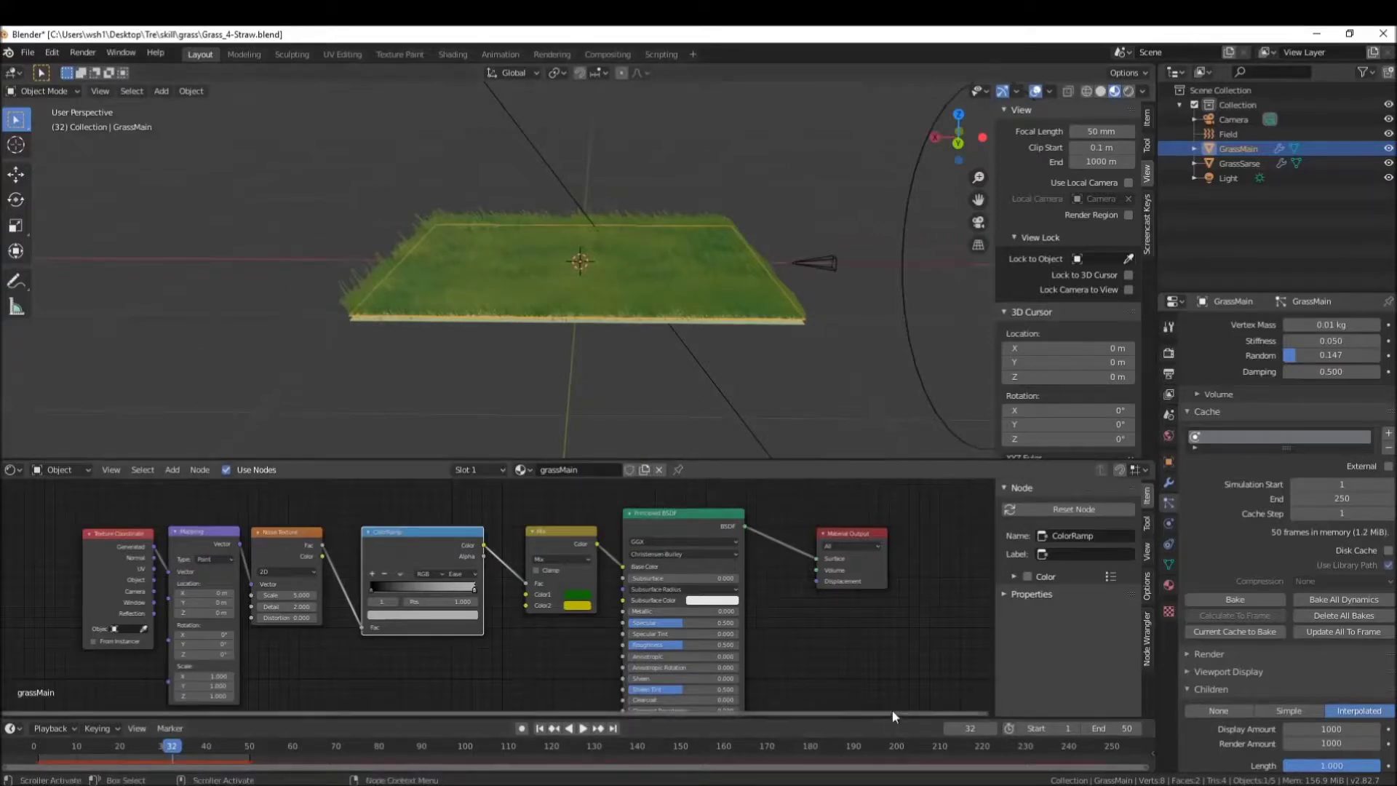
Render the full animation to the video file and put the render window away when it finishes.
left_click(97, 57)
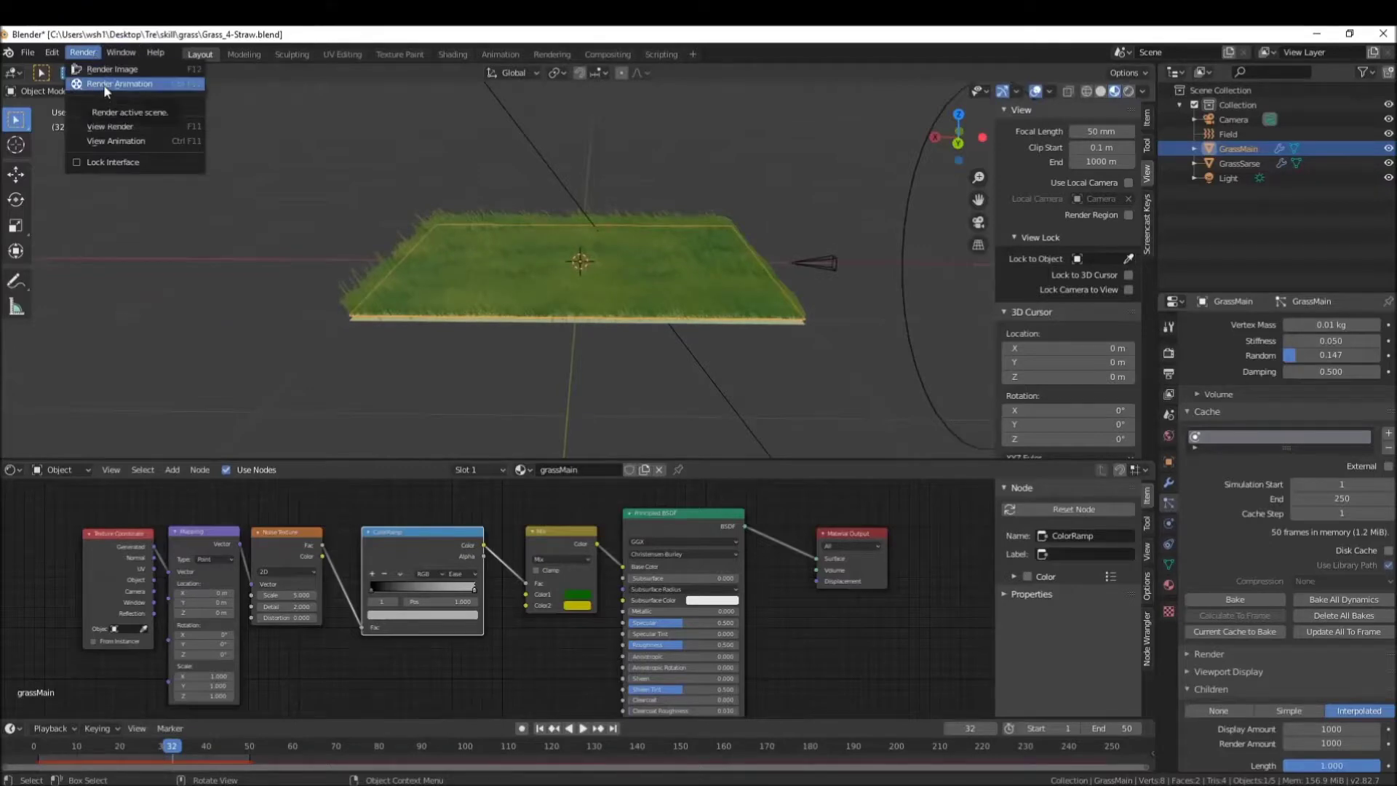
left_click(103, 85)
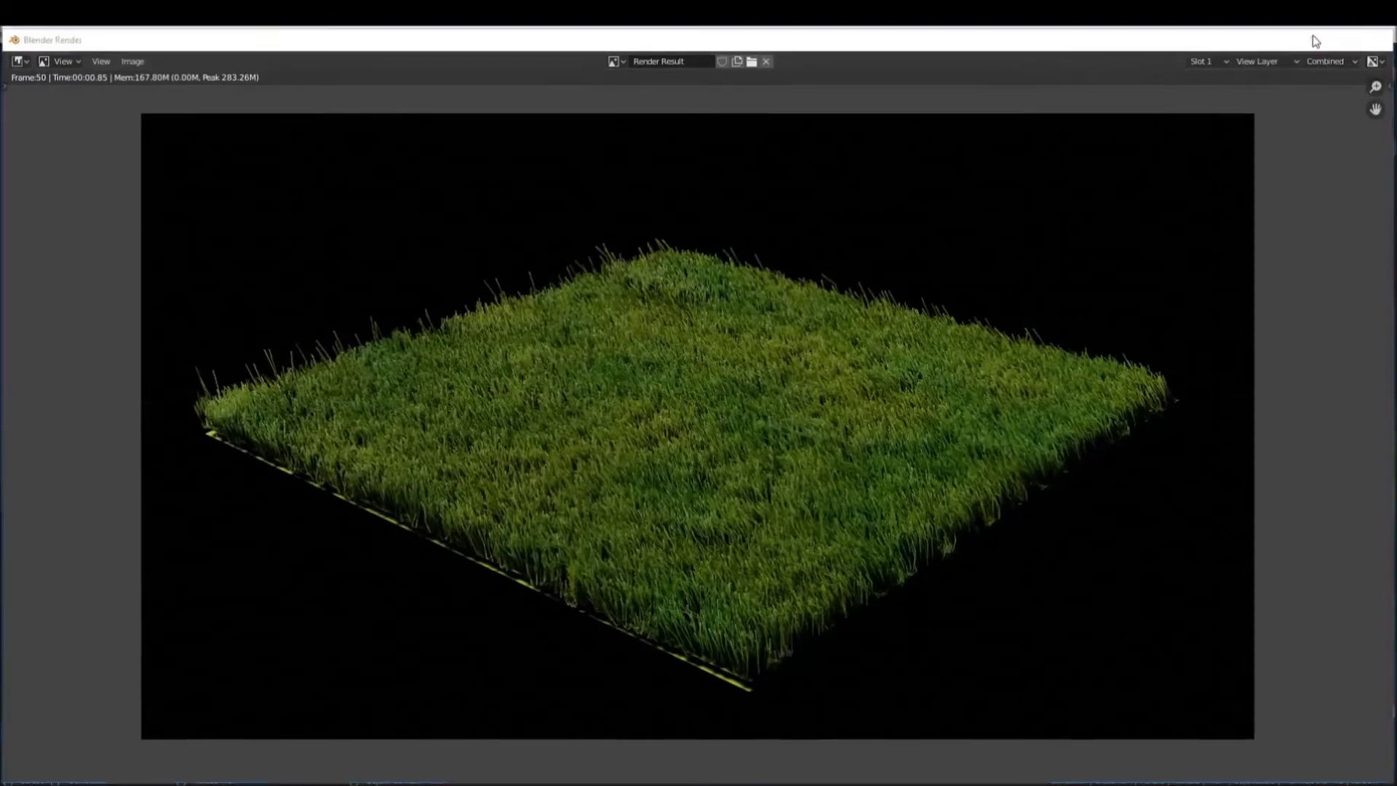
left_click(1313, 37)
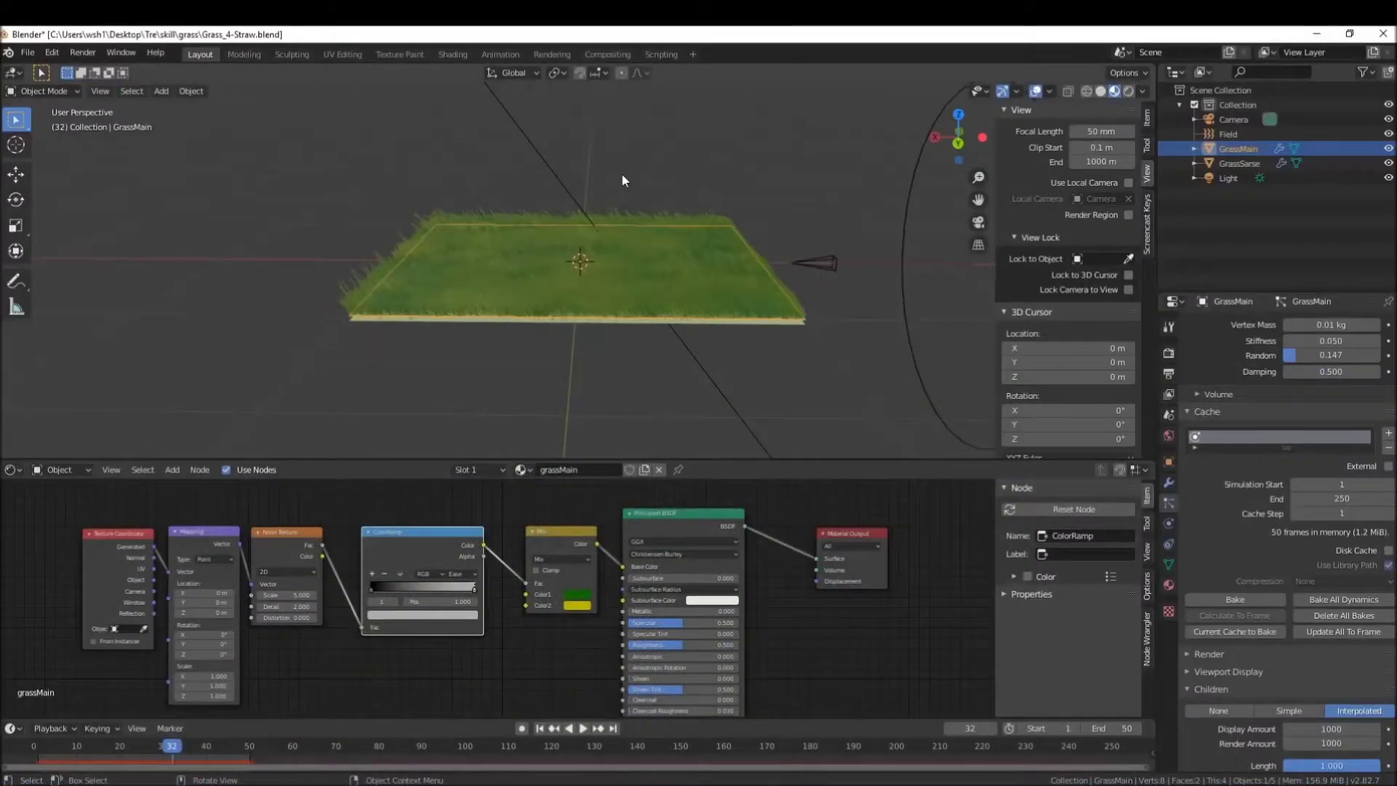
Play back the rendered animation and move the player window to the middle of the screen.
left_click(70, 55)
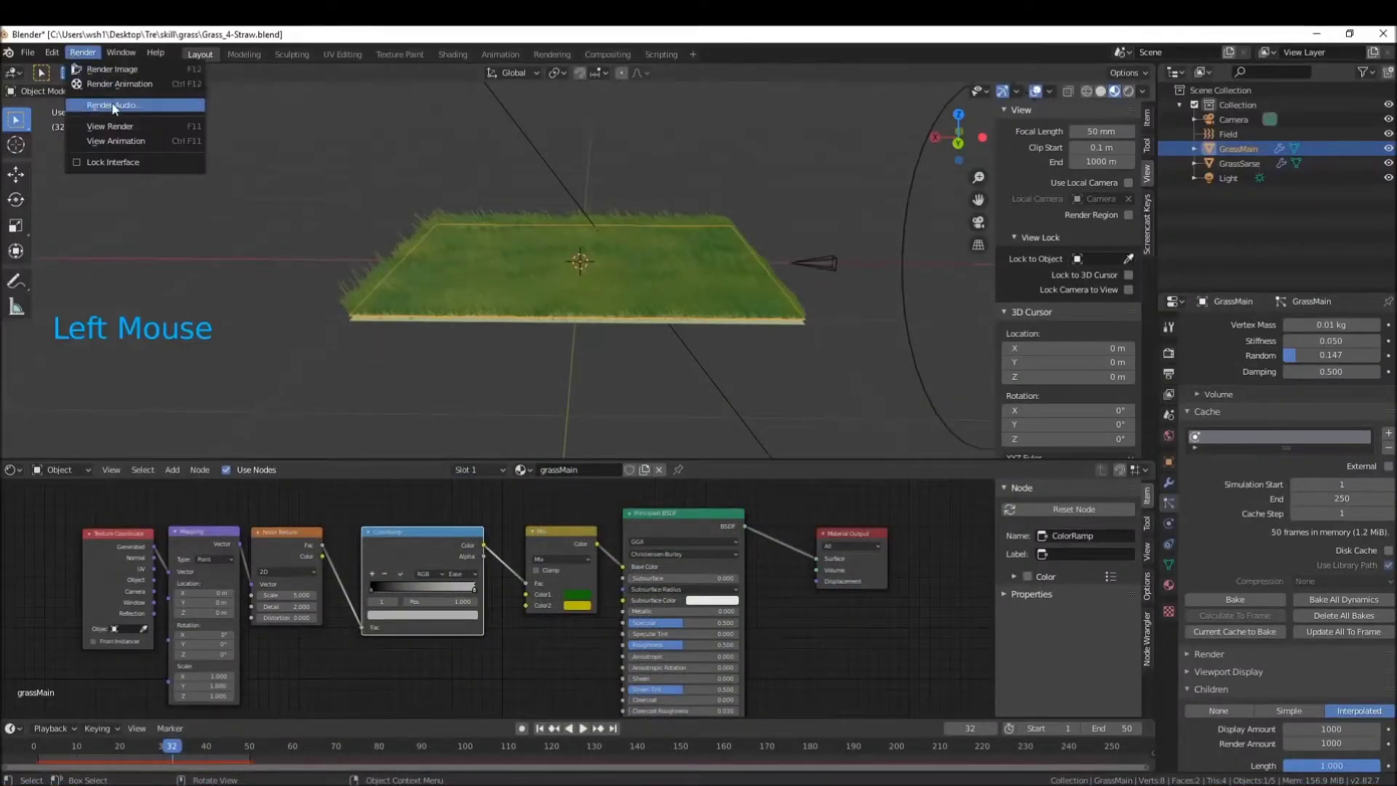
left_click(135, 142)
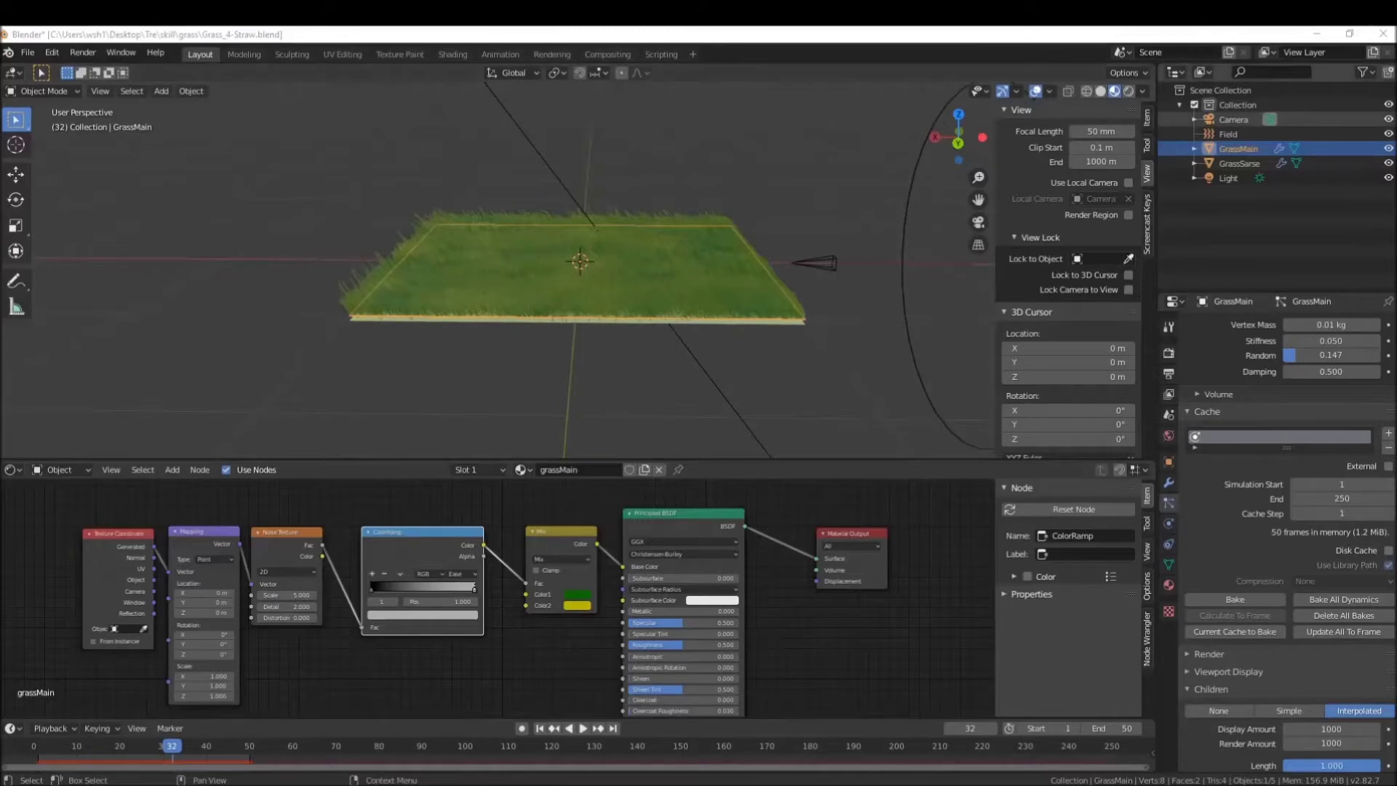
left_click_drag(1396, 79, 667, 107)
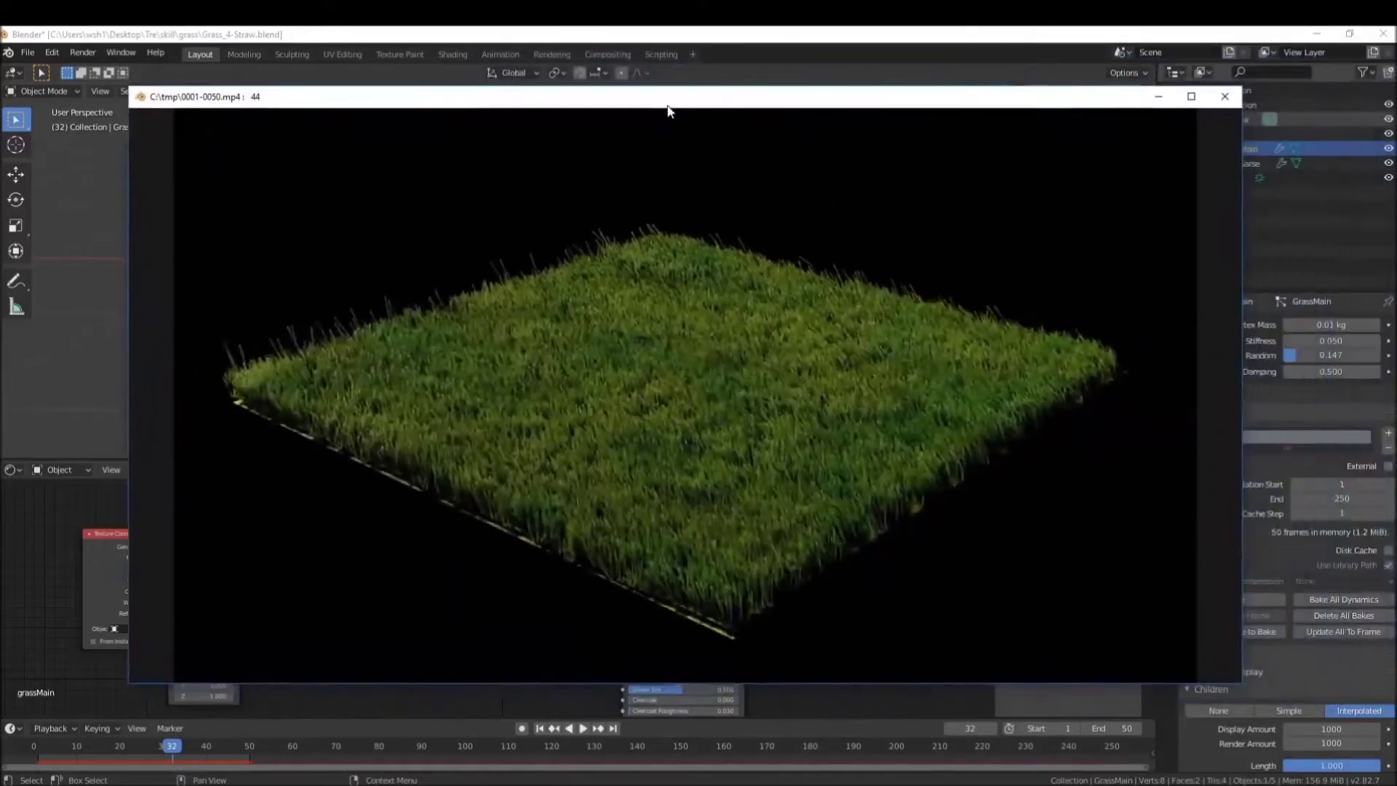